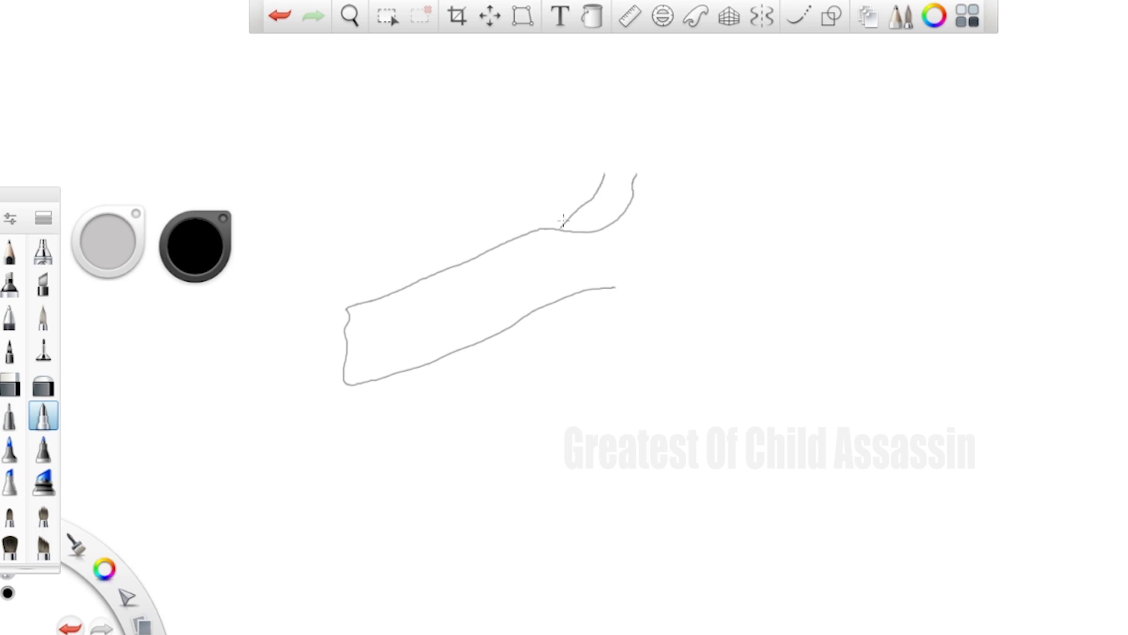
Step: Finish the cat's neck line and outline its back and body, adding the curved belly patch and the far leg
left_click_drag(563, 220, 557, 234)
key("ctrl+z")
left_click_drag(561, 226, 557, 234)
mouse_move(635, 175)
left_mouse_down()
mouse_move(690, 247)
mouse_move(710, 455)
mouse_move(753, 546)
mouse_move(753, 582)
mouse_move(734, 608)
mouse_move(714, 599)
mouse_move(665, 612)
mouse_move(632, 567)
mouse_move(626, 514)
mouse_move(531, 469)
mouse_move(497, 433)
mouse_move(472, 348)
left_mouse_up()
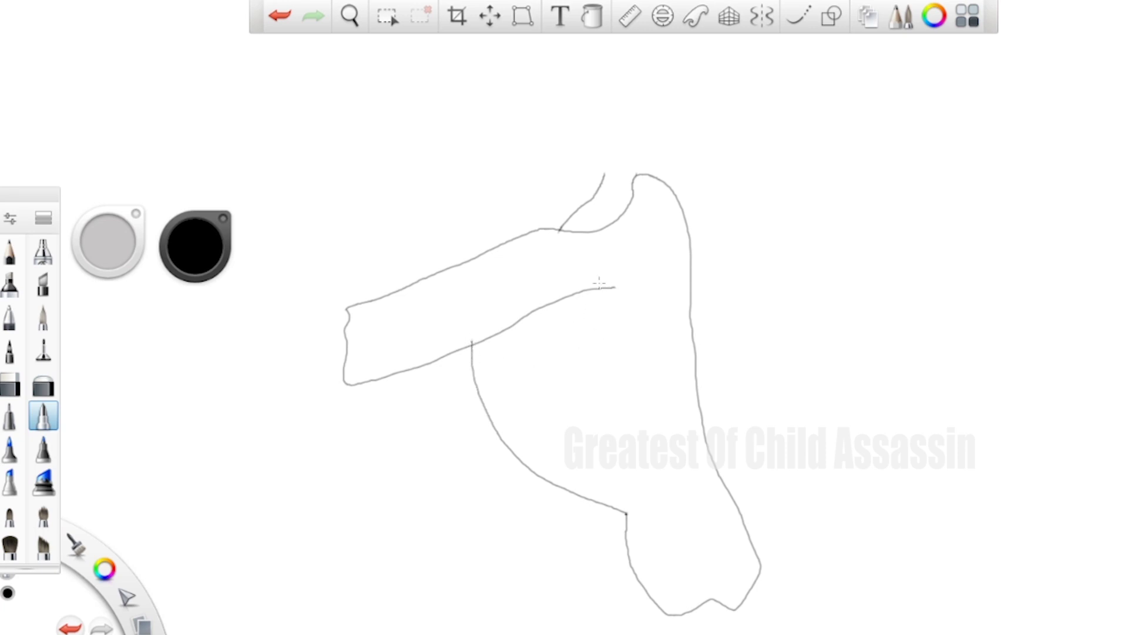
mouse_move(587, 288)
left_mouse_down()
mouse_move(563, 310)
mouse_move(562, 352)
mouse_move(625, 456)
mouse_move(626, 515)
left_mouse_up()
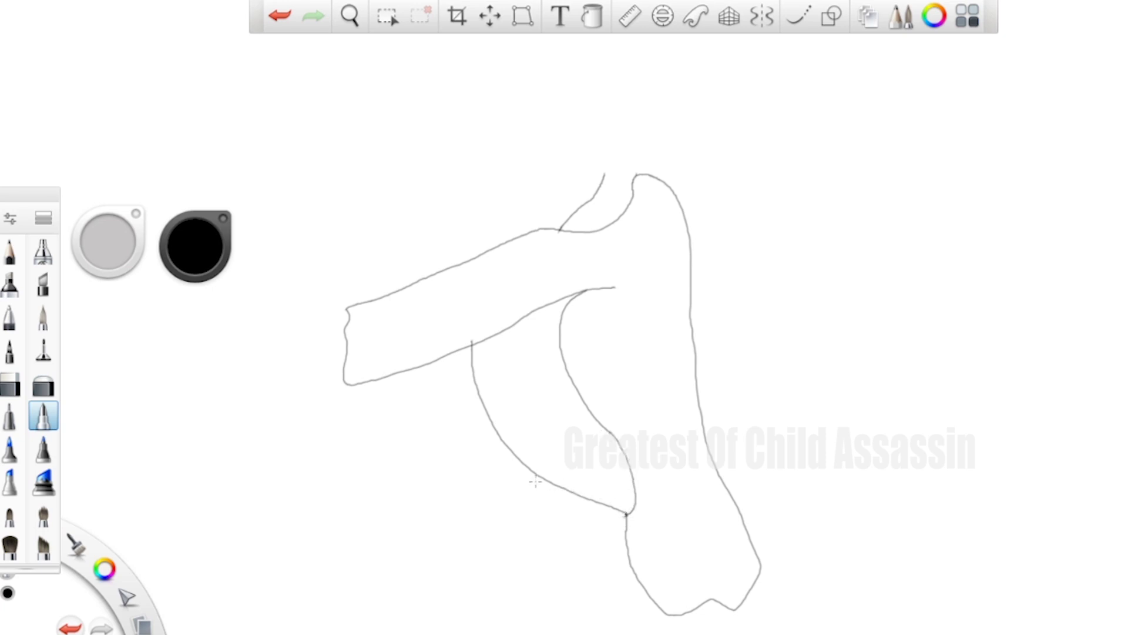
mouse_move(532, 472)
left_mouse_down()
mouse_move(584, 568)
mouse_move(590, 612)
mouse_move(654, 598)
left_mouse_up()
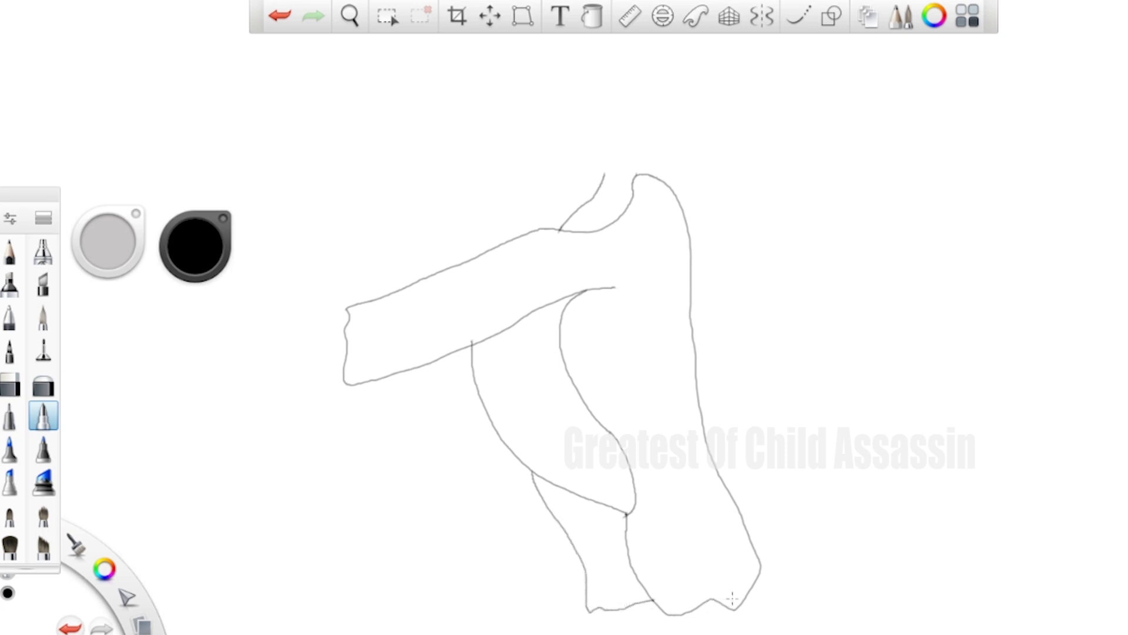
Step: Draw the near foot with rounded toes, extending from the base of the near leg
mouse_move(756, 566)
left_mouse_down()
mouse_move(783, 572)
mouse_move(893, 542)
mouse_move(924, 608)
mouse_move(876, 605)
mouse_move(877, 620)
mouse_move(794, 631)
mouse_move(665, 612)
left_mouse_up()
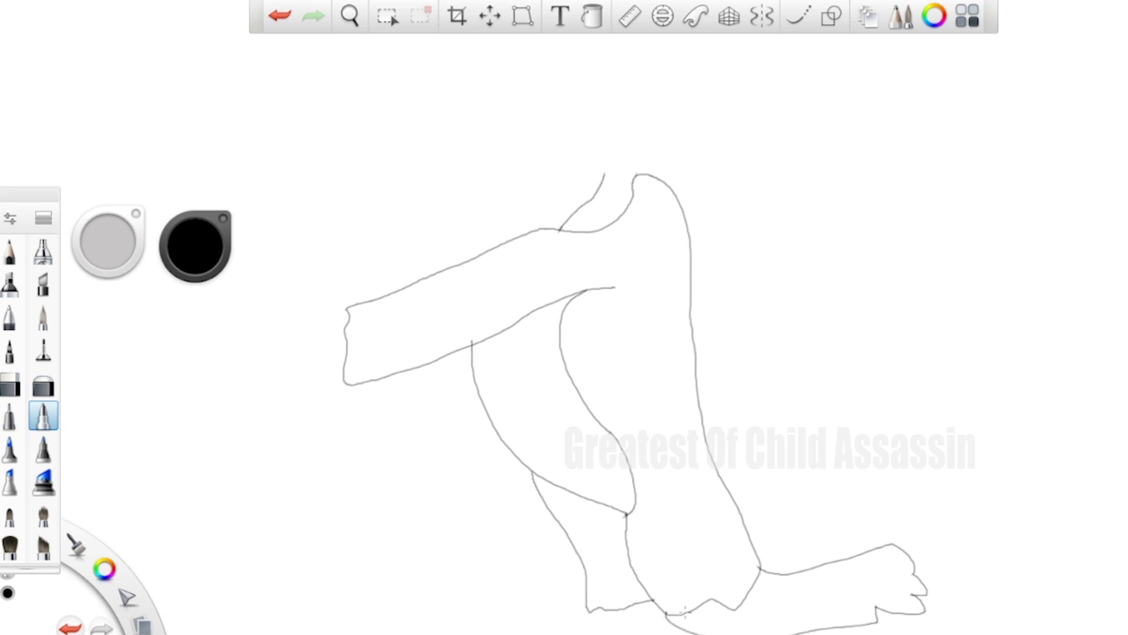
key("ctrl+z")
mouse_move(755, 563)
left_mouse_down()
mouse_move(855, 535)
mouse_move(896, 550)
mouse_move(886, 562)
mouse_move(901, 595)
left_mouse_up()
key("ctrl+z")
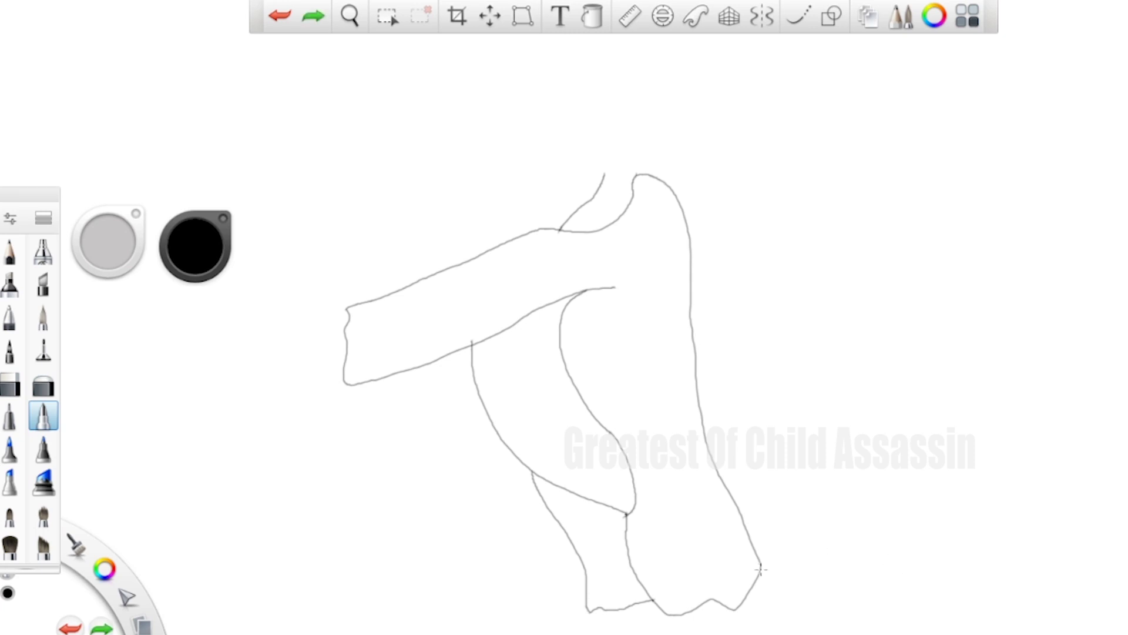
mouse_move(754, 578)
left_mouse_down()
mouse_move(849, 566)
mouse_move(896, 585)
mouse_move(898, 621)
mouse_move(816, 633)
left_mouse_up()
left_click_drag(694, 632, 653, 607)
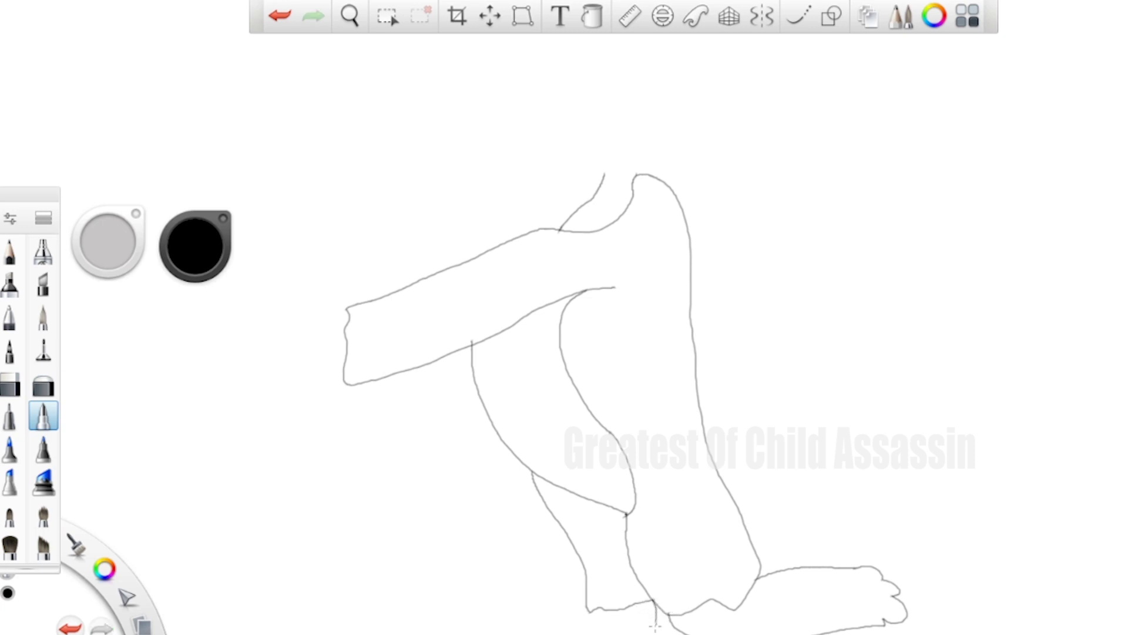
Step: Draw the far foot with rounded toes, extending forward from the base of the far leg
key("ctrl+z")
mouse_move(449, 622)
left_mouse_down()
mouse_move(491, 608)
mouse_move(476, 593)
mouse_move(498, 580)
left_mouse_up()
key("ctrl+z")
mouse_move(581, 608)
left_mouse_down()
mouse_move(492, 600)
mouse_move(479, 631)
left_mouse_up()
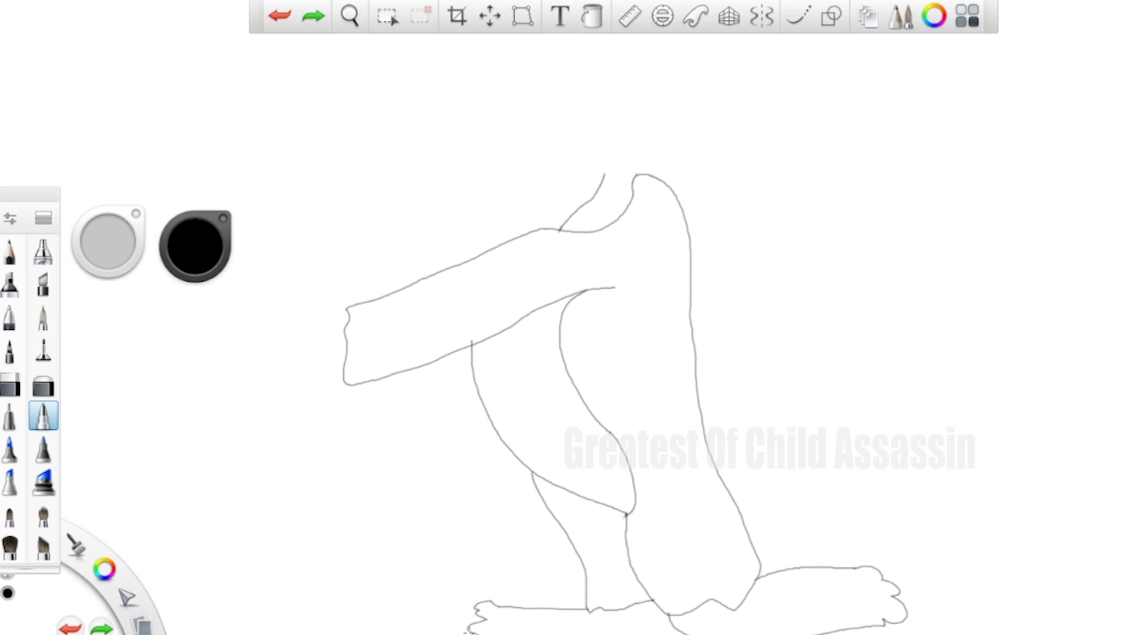
key("ctrl+z")
mouse_move(590, 606)
left_mouse_down()
mouse_move(449, 596)
mouse_move(423, 634)
left_mouse_up()
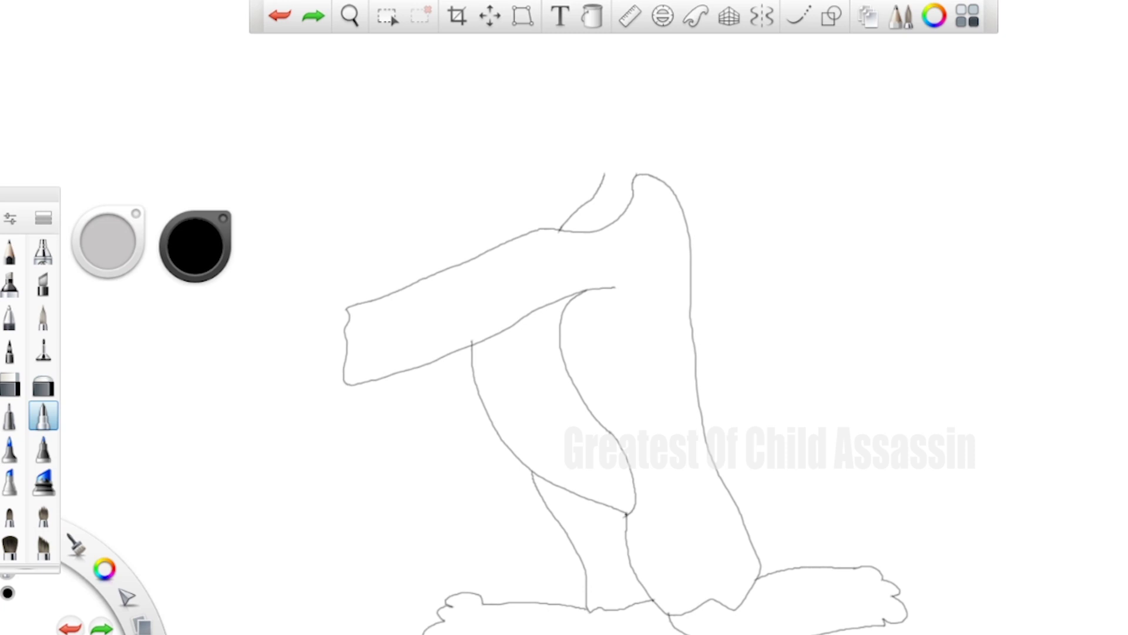
left_click_drag(684, 629, 684, 633)
Step: Draw the far arm's lower edge and the outstretched hand with a raised finger holding a round ball
left_click_drag(384, 375, 486, 406)
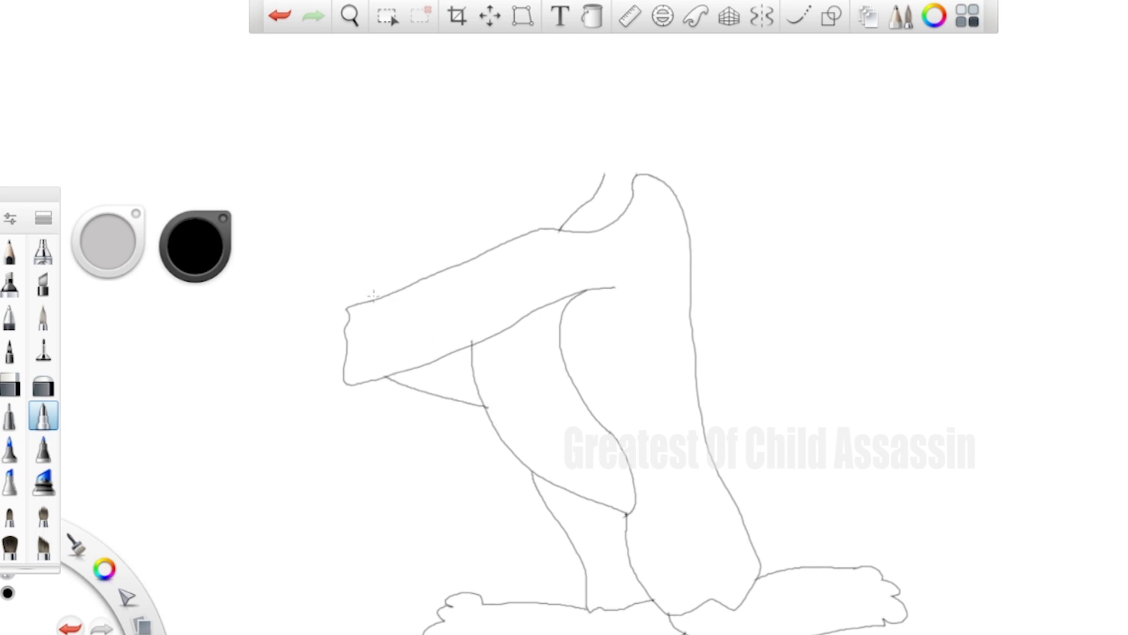
mouse_move(365, 301)
left_mouse_down()
mouse_move(382, 283)
mouse_move(389, 230)
mouse_move(376, 222)
mouse_move(360, 270)
mouse_move(318, 299)
mouse_move(327, 305)
mouse_move(279, 294)
mouse_move(226, 315)
mouse_move(247, 325)
mouse_move(240, 358)
mouse_move(257, 374)
mouse_move(266, 362)
mouse_move(281, 380)
mouse_move(351, 386)
left_mouse_up()
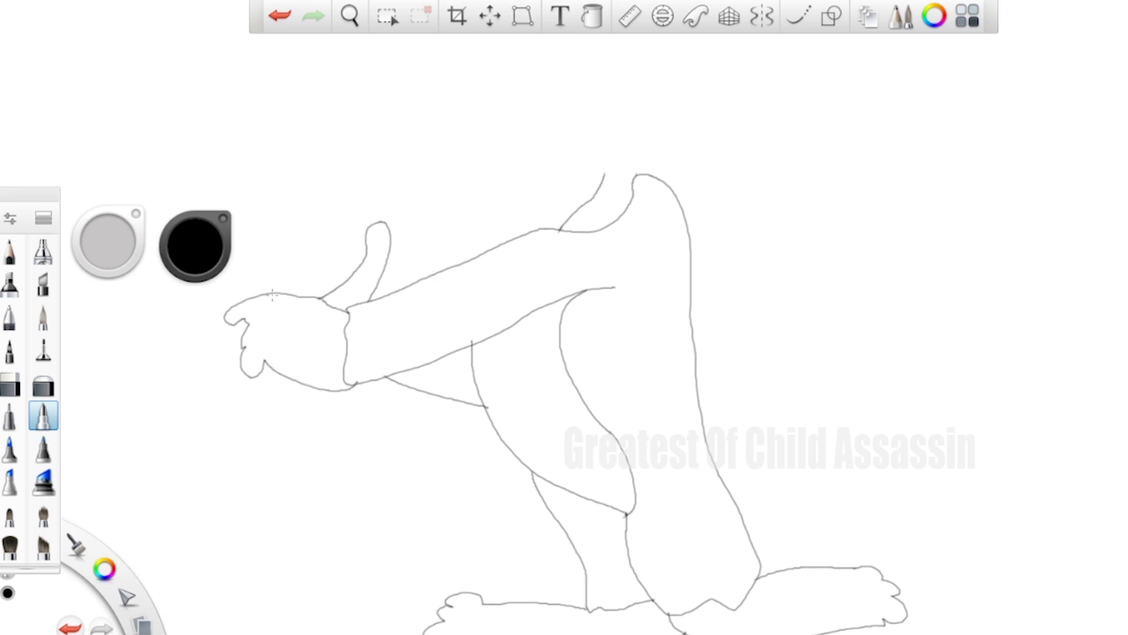
mouse_move(272, 296)
left_mouse_down()
mouse_move(259, 243)
mouse_move(275, 221)
mouse_move(370, 228)
left_mouse_up()
key("ctrl+z")
mouse_move(255, 297)
left_mouse_down()
mouse_move(245, 231)
mouse_move(306, 179)
mouse_move(350, 200)
mouse_move(369, 231)
left_mouse_up()
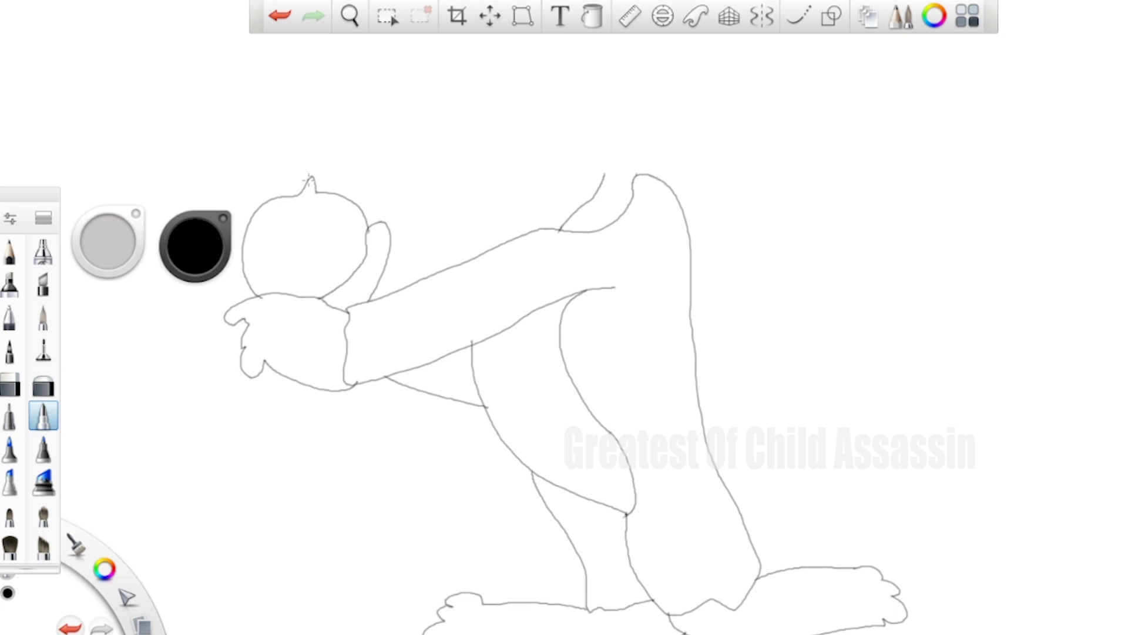
Step: Add a small round knob with a short cap, a side blade and a curved handle above the ball
mouse_move(309, 179)
left_mouse_down()
mouse_move(297, 169)
mouse_move(307, 154)
mouse_move(318, 166)
mouse_move(307, 176)
mouse_move(303, 142)
mouse_move(315, 143)
left_mouse_up()
mouse_move(315, 156)
left_mouse_down()
mouse_move(359, 145)
mouse_move(360, 158)
mouse_move(312, 162)
left_mouse_up()
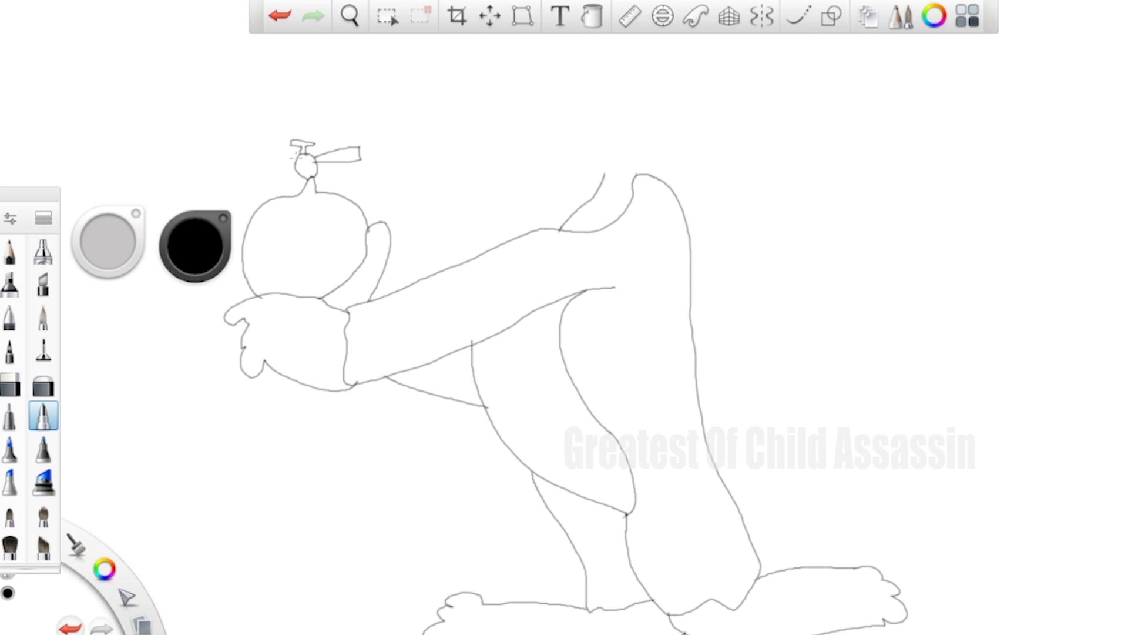
left_click_drag(280, 157, 283, 163)
mouse_move(282, 158)
left_mouse_down()
mouse_move(242, 175)
mouse_move(198, 221)
left_mouse_up()
mouse_move(222, 210)
left_mouse_down()
mouse_move(229, 189)
mouse_move(283, 165)
left_mouse_up()
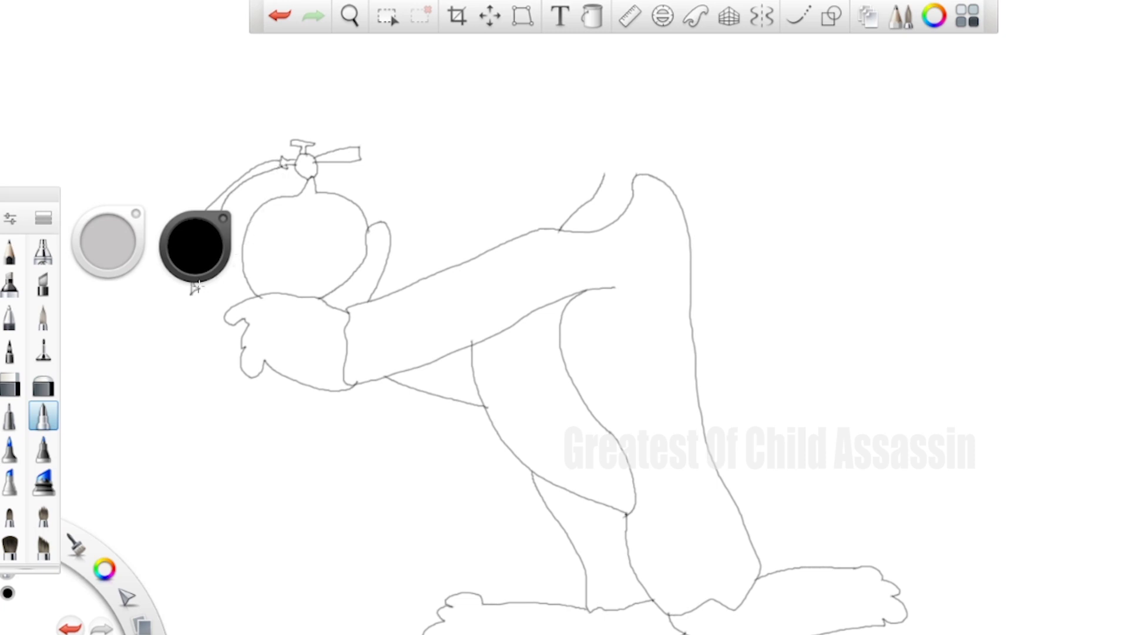
Step: Draw the curved shape from the handle's lower end to the fingers, and a short line between the raised finger and forearm
left_click_drag(196, 289, 240, 311)
key("ctrl+z")
key("ctrl+y")
mouse_move(191, 290)
left_mouse_down()
mouse_move(191, 324)
mouse_move(235, 352)
left_mouse_up()
key("ctrl+z")
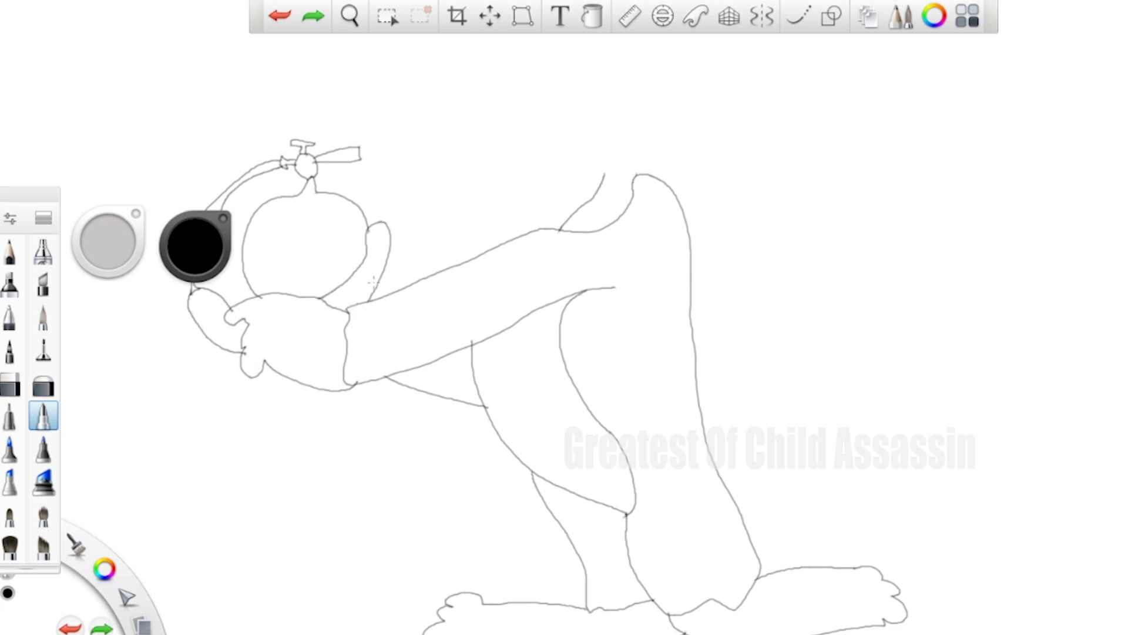
left_click_drag(374, 282, 394, 297)
Step: Outline the cat's head above the neck, with a pointed ear and jagged cheek fur tips
mouse_move(602, 174)
left_mouse_down()
mouse_move(522, 144)
mouse_move(502, 123)
mouse_move(507, 112)
mouse_move(529, 113)
mouse_move(558, 73)
mouse_move(606, 53)
mouse_move(691, 84)
left_mouse_up()
key("ctrl+z")
mouse_move(596, 174)
left_mouse_down()
mouse_move(514, 148)
mouse_move(508, 129)
mouse_move(581, 54)
mouse_move(647, 45)
left_mouse_up()
key("ctrl+z")
mouse_move(605, 174)
left_mouse_down()
mouse_move(521, 143)
mouse_move(503, 122)
mouse_move(505, 102)
mouse_move(571, 97)
mouse_move(589, 63)
mouse_move(663, 39)
mouse_move(741, 63)
mouse_move(856, 74)
mouse_move(815, 89)
mouse_move(801, 119)
mouse_move(773, 139)
mouse_move(785, 159)
mouse_move(594, 174)
left_mouse_up()
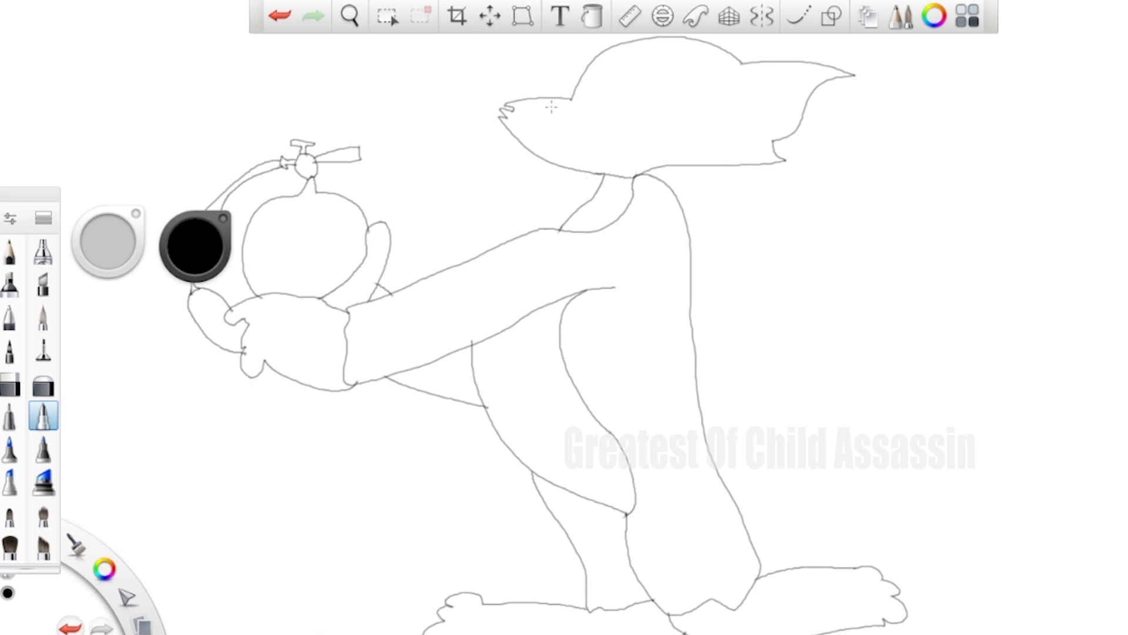
Step: Draw the rounded nose area across the face and the full muzzle beneath it
mouse_move(588, 107)
left_mouse_down()
mouse_move(579, 122)
mouse_move(607, 133)
mouse_move(656, 132)
mouse_move(666, 113)
mouse_move(580, 107)
left_mouse_up()
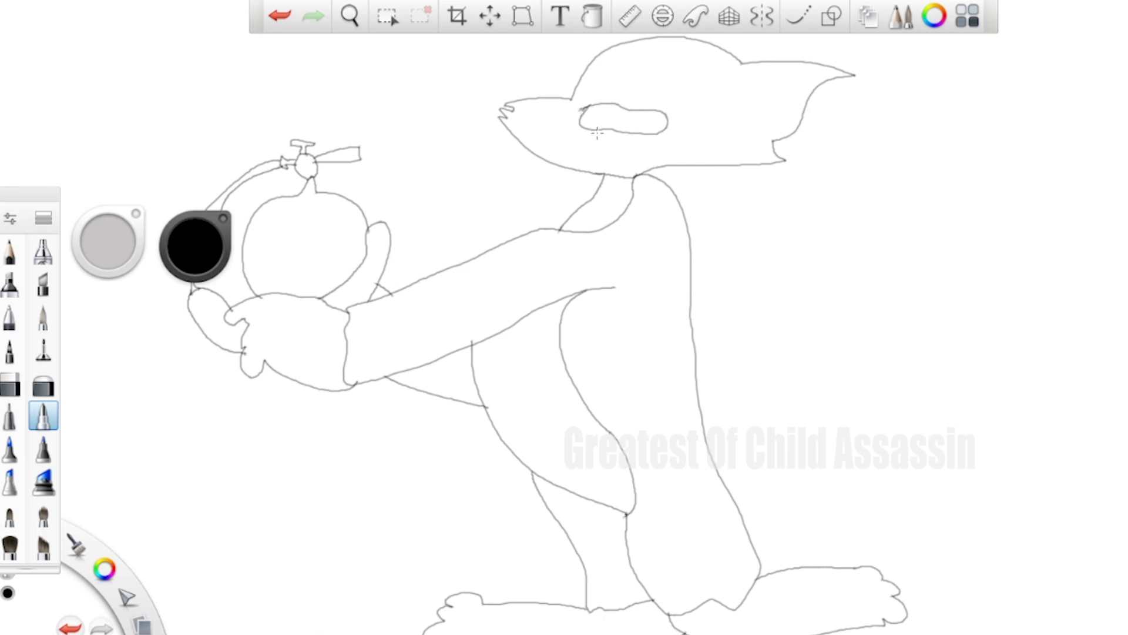
mouse_move(579, 112)
left_mouse_down()
mouse_move(566, 134)
mouse_move(586, 172)
left_mouse_up()
left_click_drag(667, 123, 675, 165)
key("ctrl+z")
Step: Add the inner edge of the pointed ear, the start of the second ear and a hair tuft on the head
left_click_drag(745, 89, 846, 71)
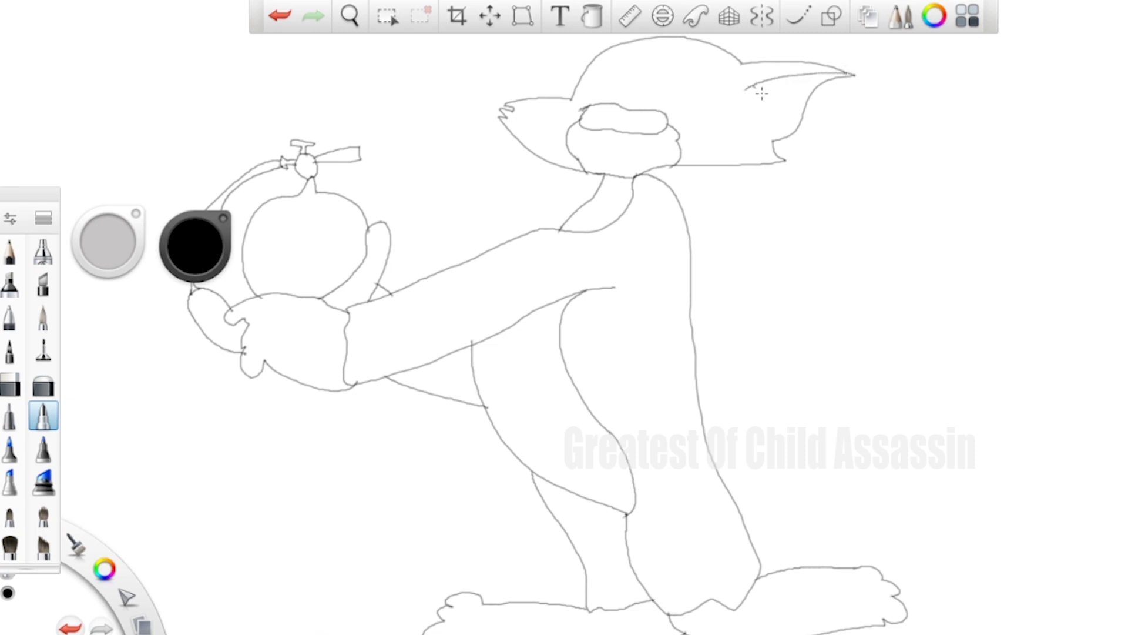
left_click_drag(756, 89, 771, 137)
left_click_drag(599, 55, 591, 34)
left_click(663, 17)
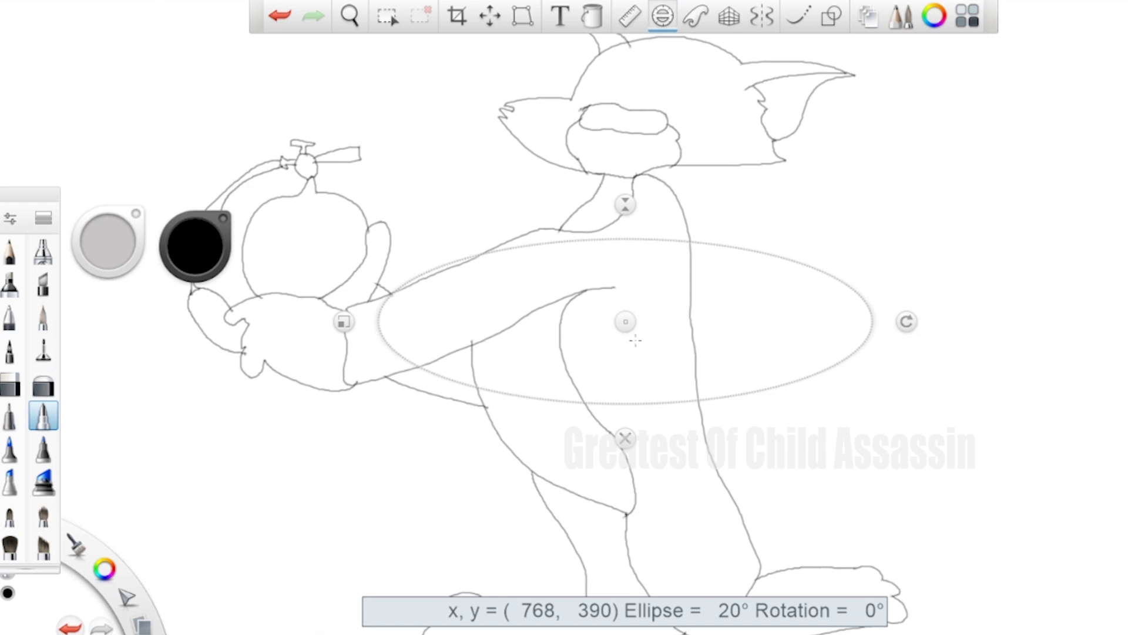
key("Escape")
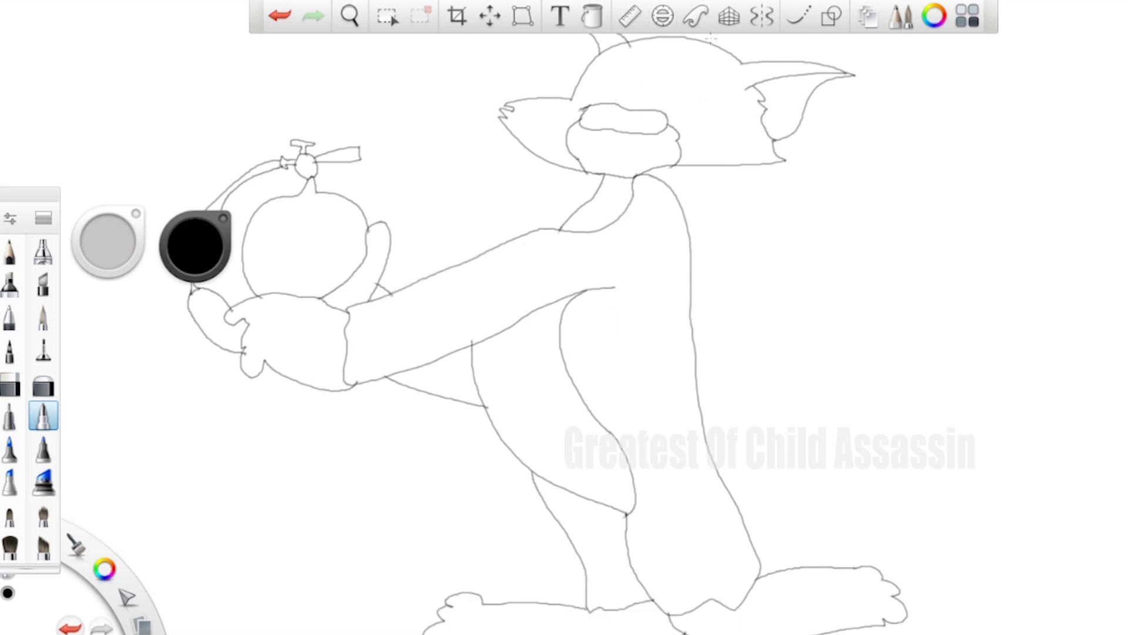
left_click_drag(711, 40, 749, 61)
Step: Draw two oval eyes and a dark nose mark, with long whiskers on both sides of the face
mouse_move(591, 100)
left_mouse_down()
mouse_move(605, 65)
mouse_move(627, 69)
mouse_move(605, 96)
mouse_move(640, 88)
mouse_move(660, 63)
mouse_move(673, 88)
mouse_move(648, 101)
left_mouse_up()
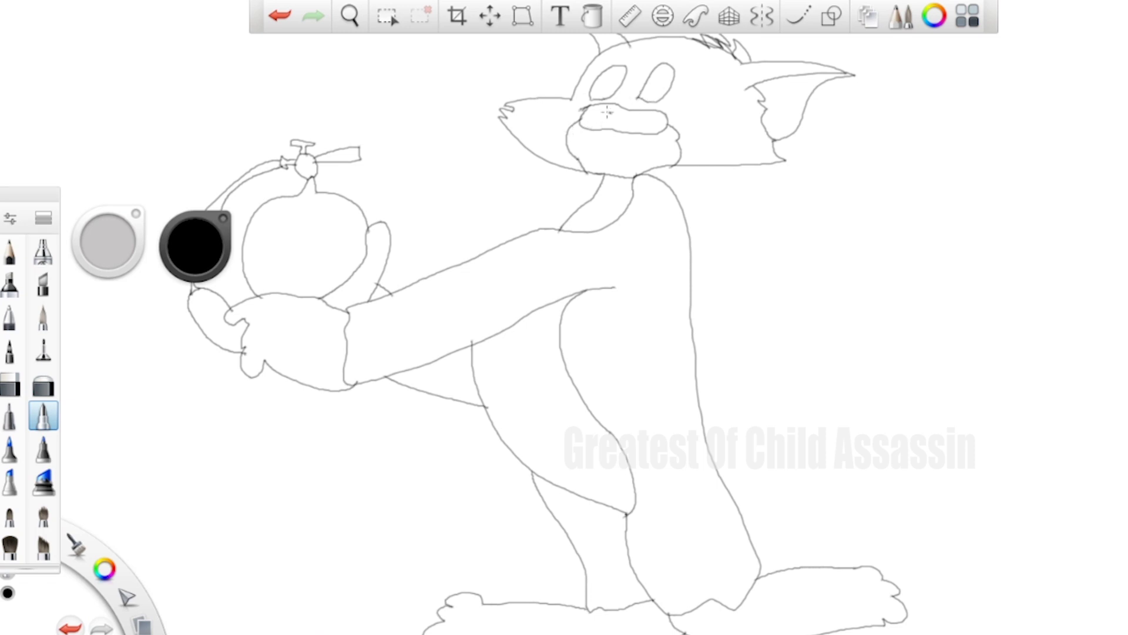
left_click_drag(611, 119, 601, 113)
left_click_drag(466, 82, 606, 116)
mouse_move(498, 97)
left_mouse_down()
mouse_move(589, 114)
mouse_move(767, 115)
left_mouse_up()
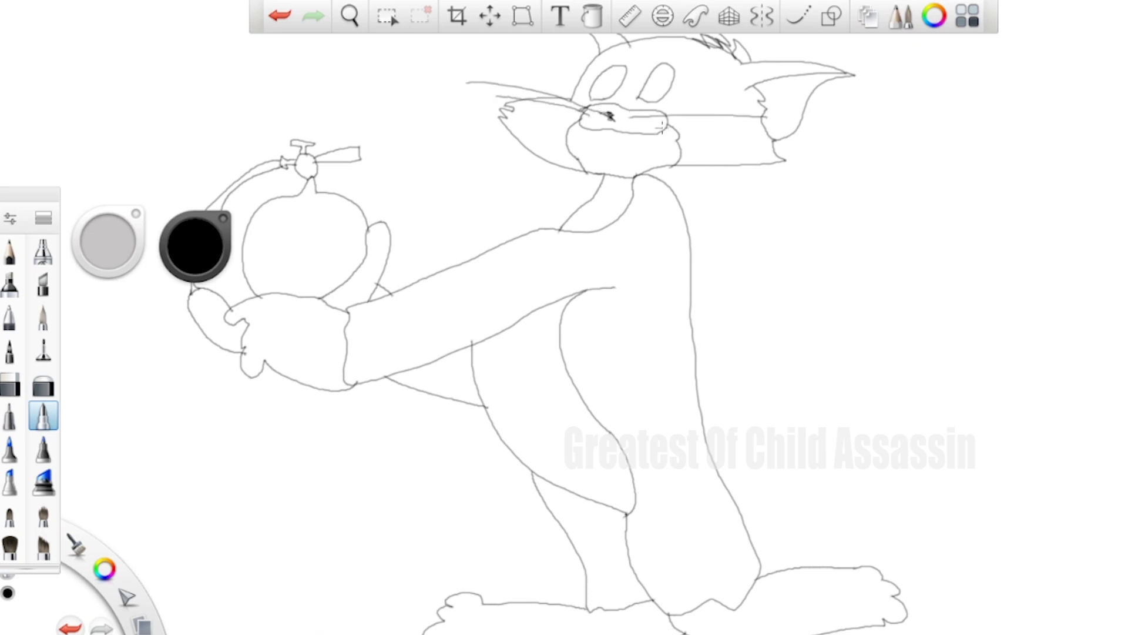
left_click_drag(663, 127, 757, 138)
Step: Draw the eyebrows above the eyes and add small dark pupils inside both eyes
mouse_move(646, 57)
left_mouse_down()
mouse_move(662, 52)
mouse_move(688, 69)
left_mouse_up()
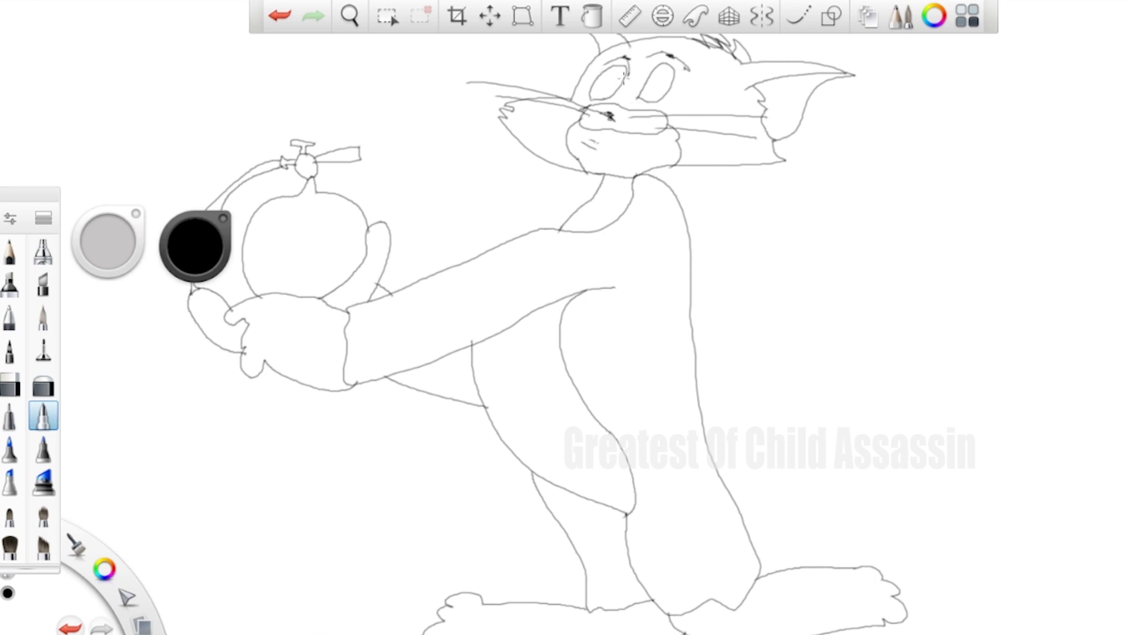
key("ctrl+z")
mouse_move(608, 59)
left_mouse_down()
mouse_move(627, 50)
mouse_move(638, 77)
left_mouse_up()
left_click_drag(653, 84, 648, 88)
Step: Fill the cat's body, neck, both arms and far leg with solid light purple, leaving the belly and hands white
left_click(590, 17)
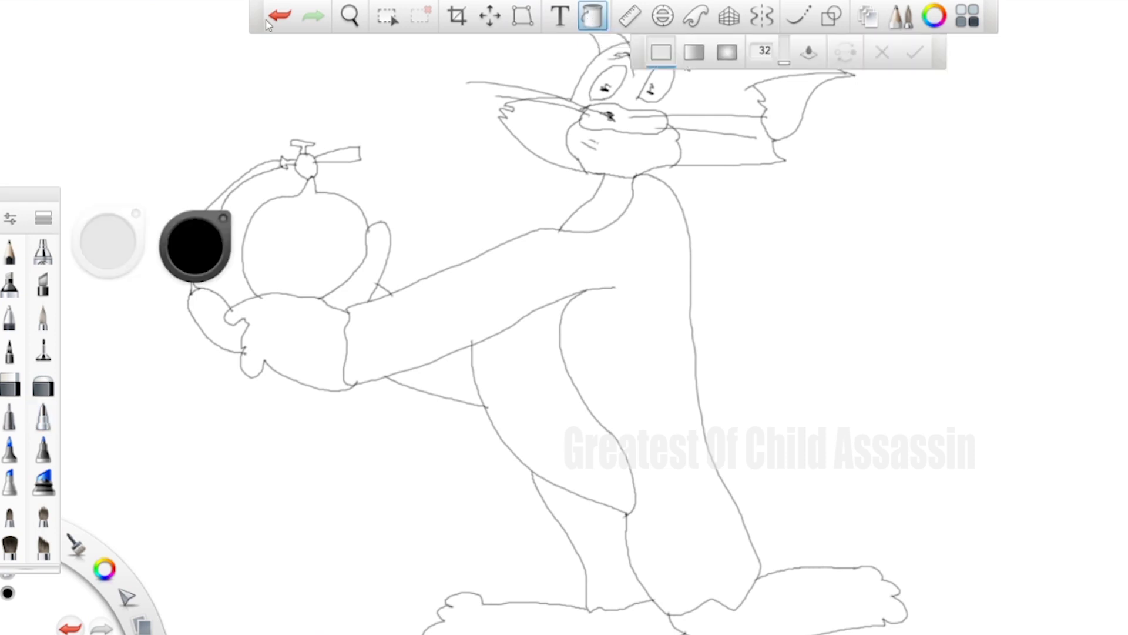
left_click(189, 245)
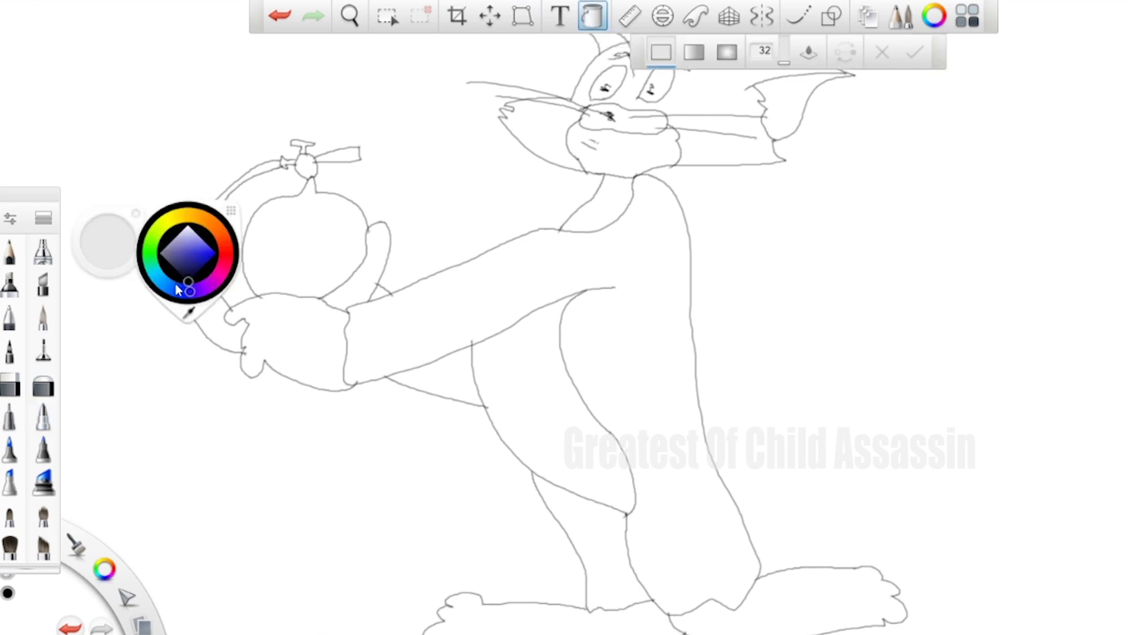
left_click_drag(182, 292, 204, 292)
left_click(196, 244)
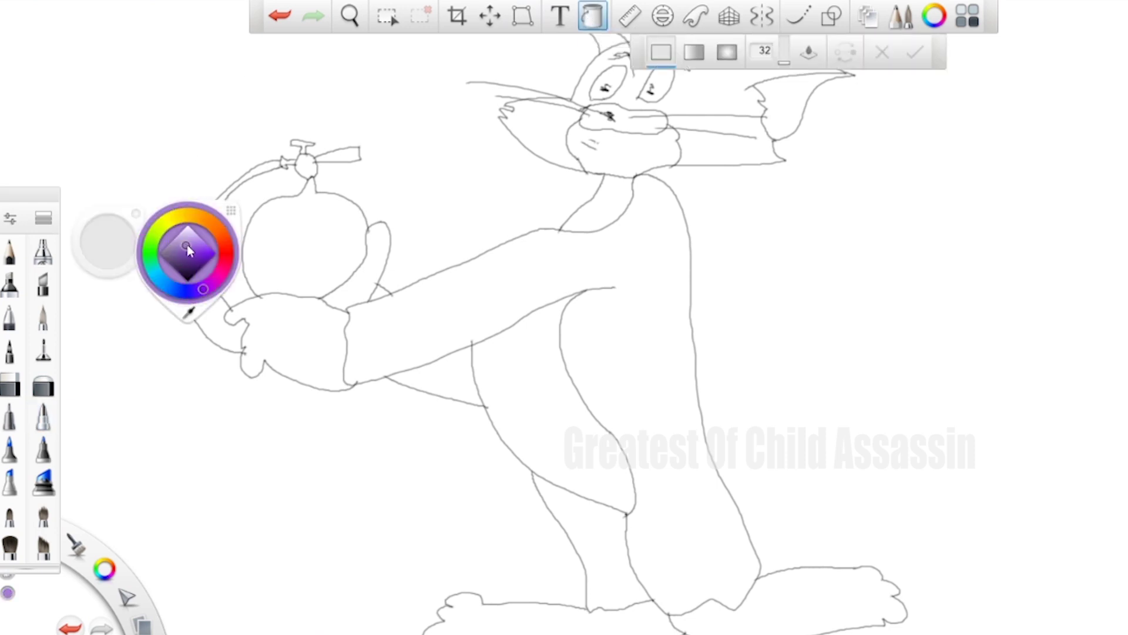
left_click(629, 274)
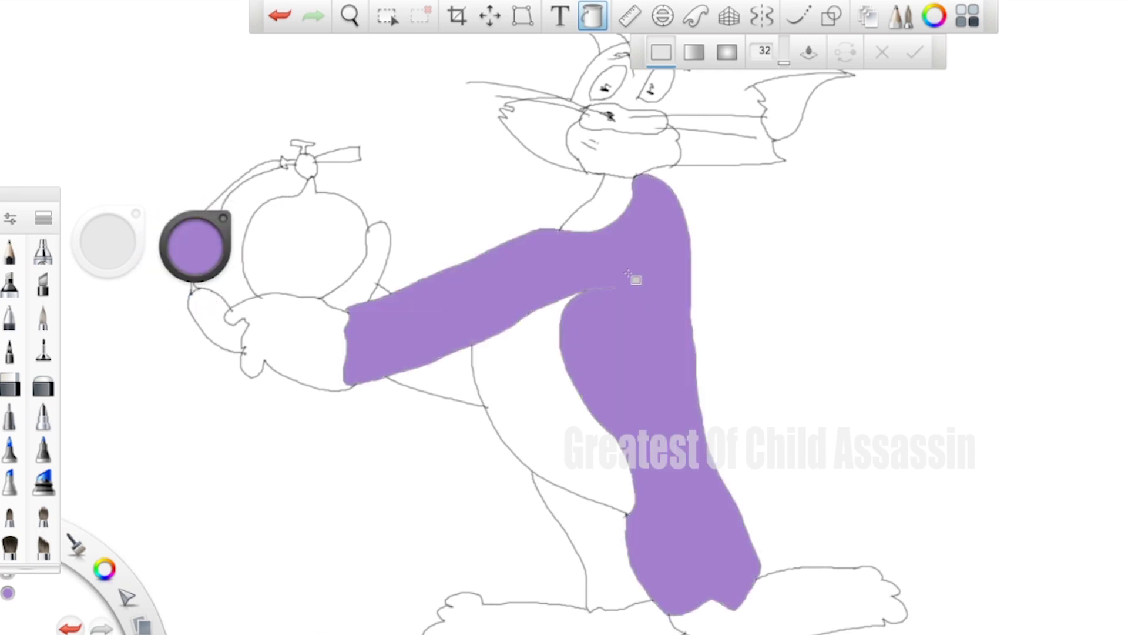
left_click(593, 211)
left_click(374, 297)
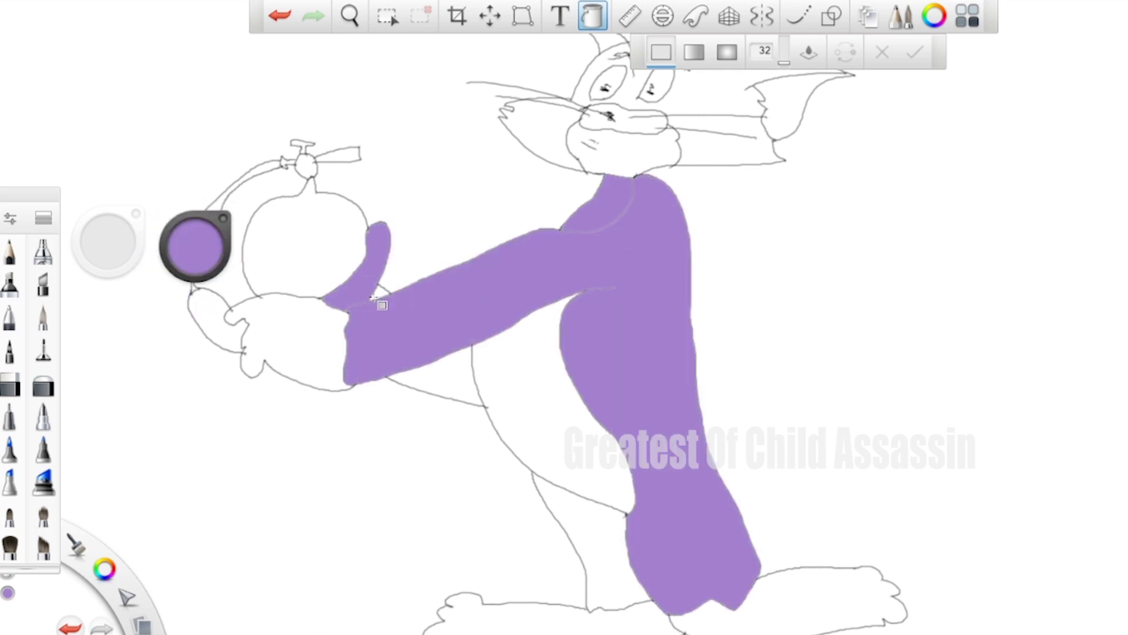
key("ctrl+z")
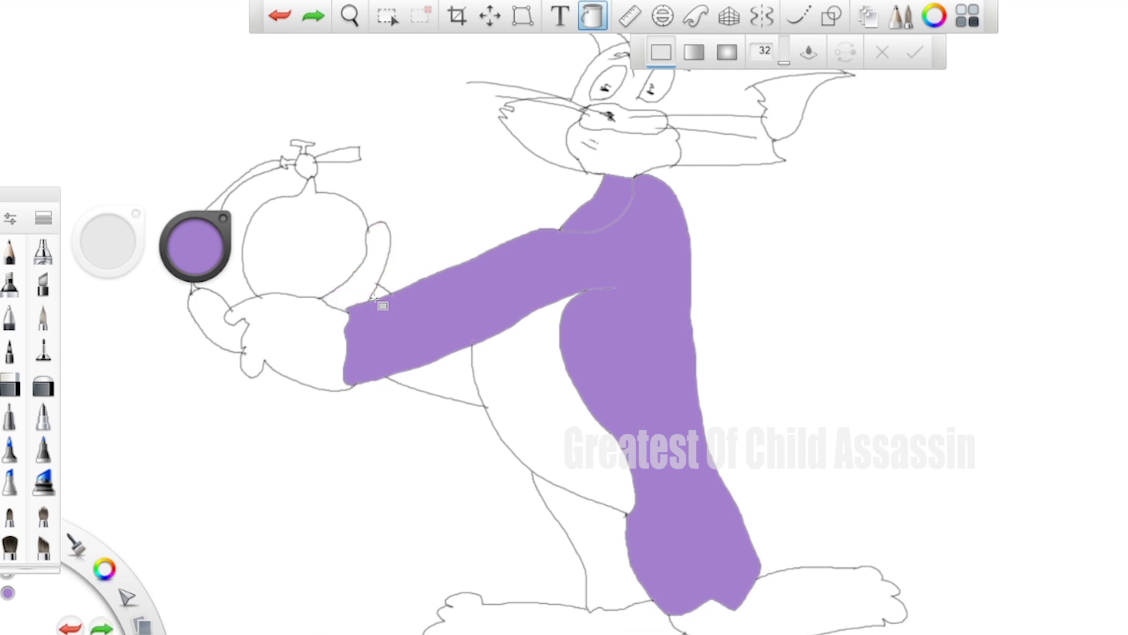
left_click(423, 370)
left_click(597, 553)
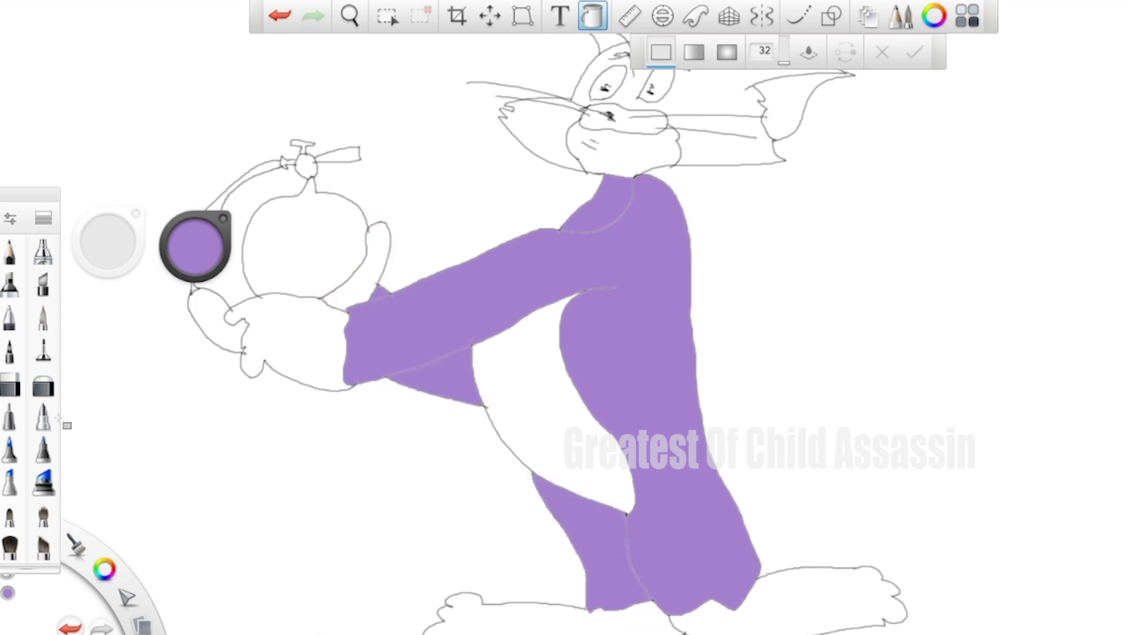
Step: Draw an upward-curving tail in black from the lower back, with a jagged line separating its tip
left_click(44, 417)
left_click(205, 260)
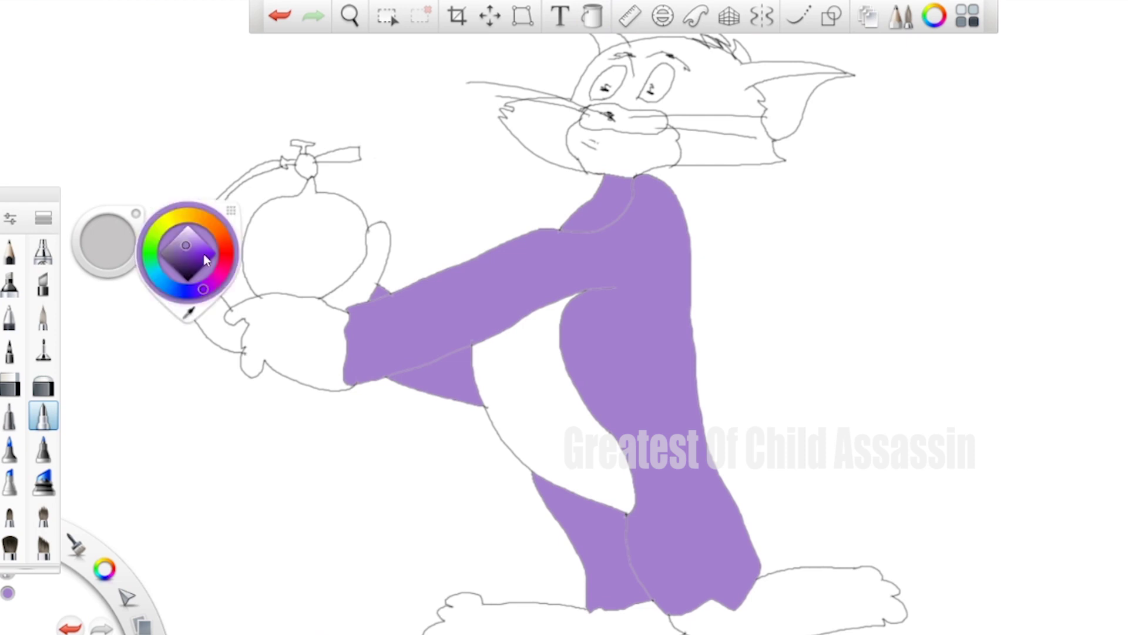
left_click(186, 282)
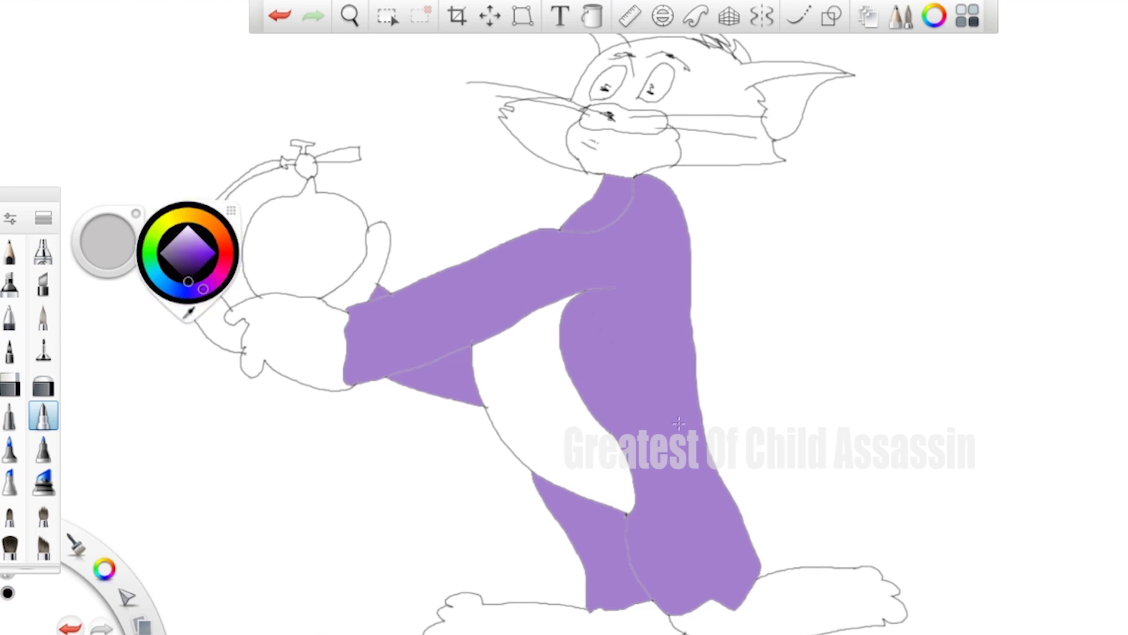
mouse_move(700, 442)
left_mouse_down()
mouse_move(771, 418)
mouse_move(832, 362)
mouse_move(872, 349)
mouse_move(875, 360)
mouse_move(807, 444)
mouse_move(770, 468)
mouse_move(711, 479)
left_mouse_up()
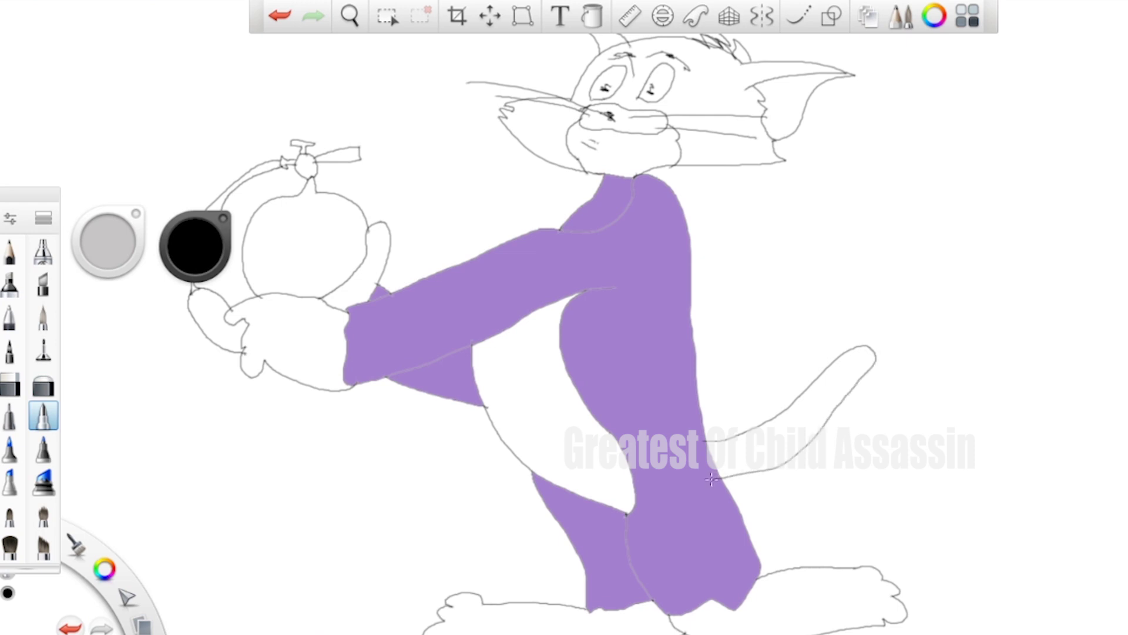
key("ctrl+z")
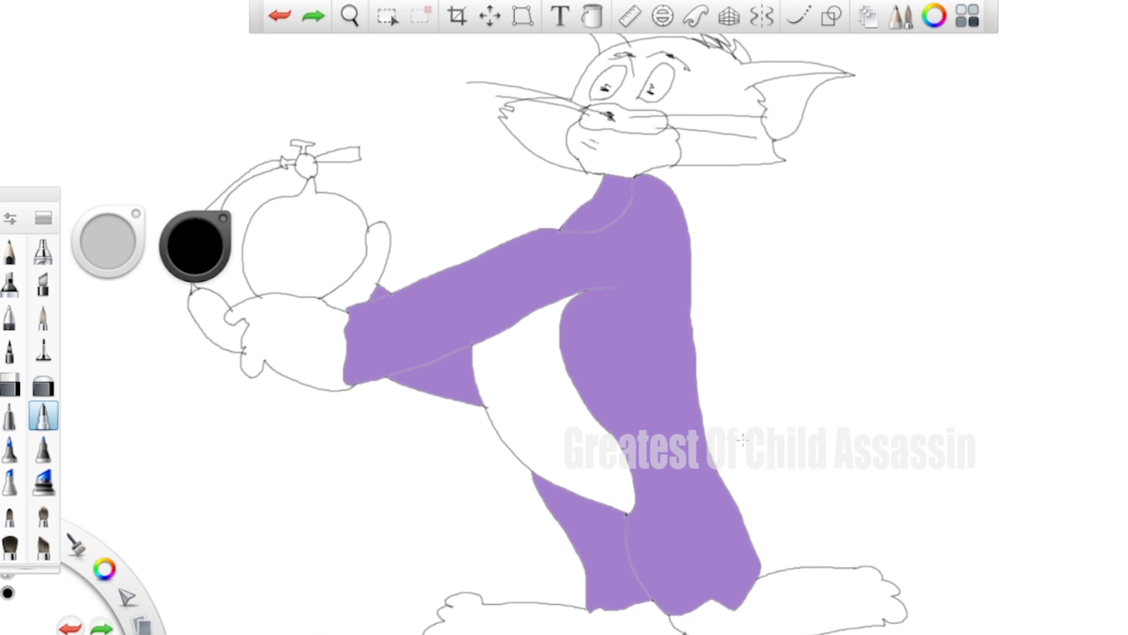
mouse_move(712, 449)
left_mouse_down()
mouse_move(796, 383)
mouse_move(828, 369)
mouse_move(845, 382)
mouse_move(723, 488)
left_mouse_up()
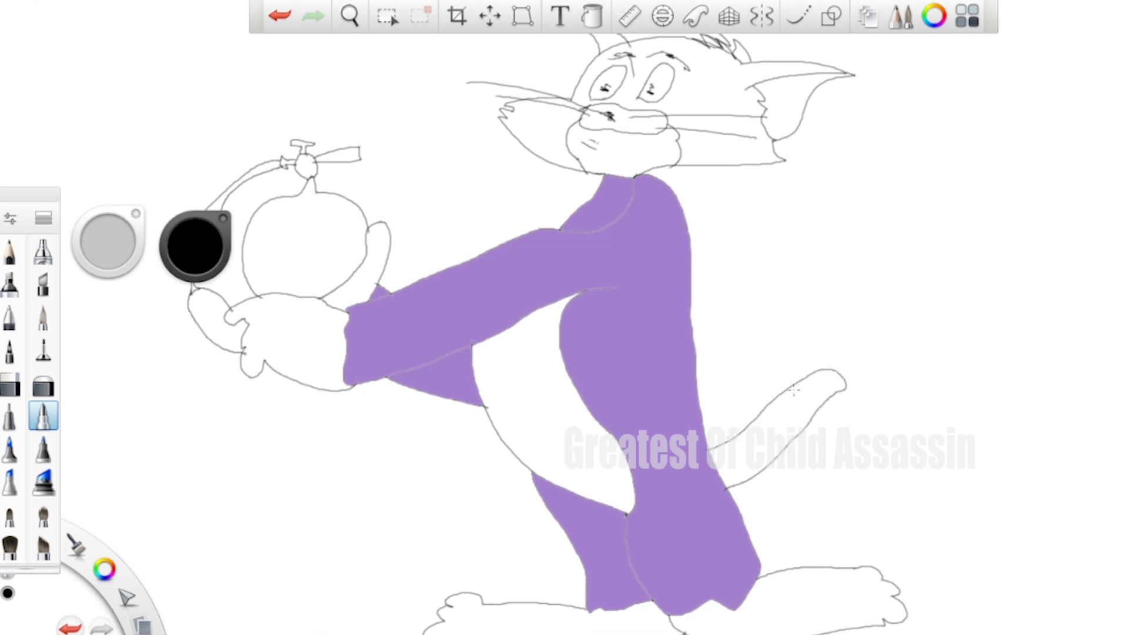
left_click_drag(787, 386, 810, 415)
Step: Fill the tail below the jagged line with the light purple sampled from the cat's body, leaving the tip white
left_click(592, 18)
left_click_drag(192, 253, 191, 323)
left_click_drag(463, 322, 463, 322)
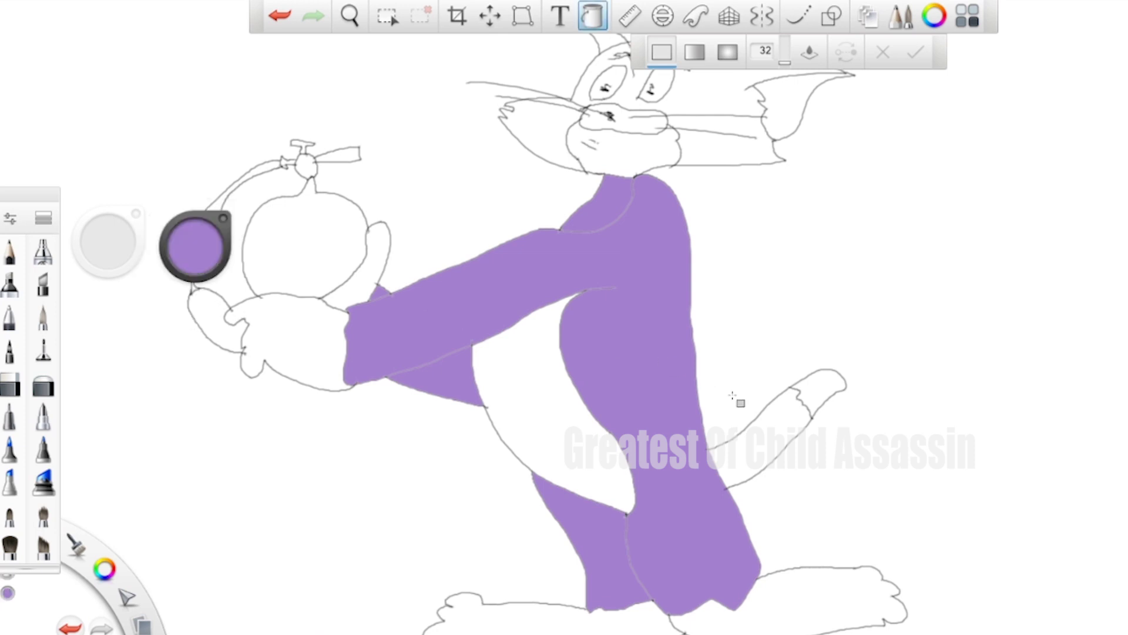
left_click(789, 426)
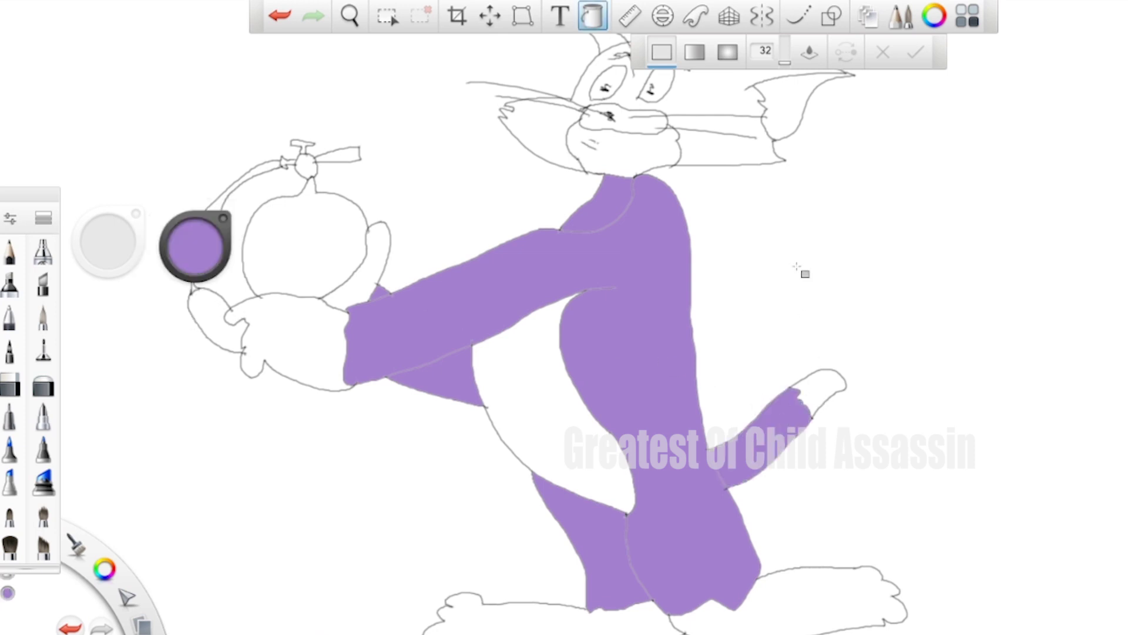
Step: Fill the cat's head, nose area, both cheeks and far ear with the same light purple, leaving the eyes and mouth area white
left_click(720, 91)
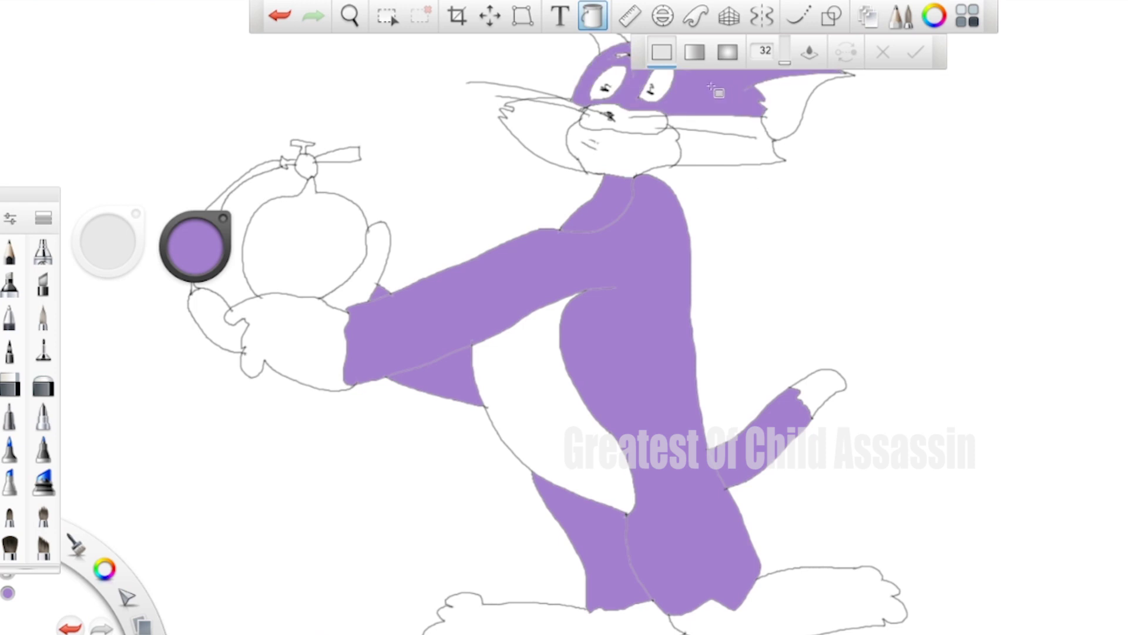
left_click(625, 117)
left_click(537, 123)
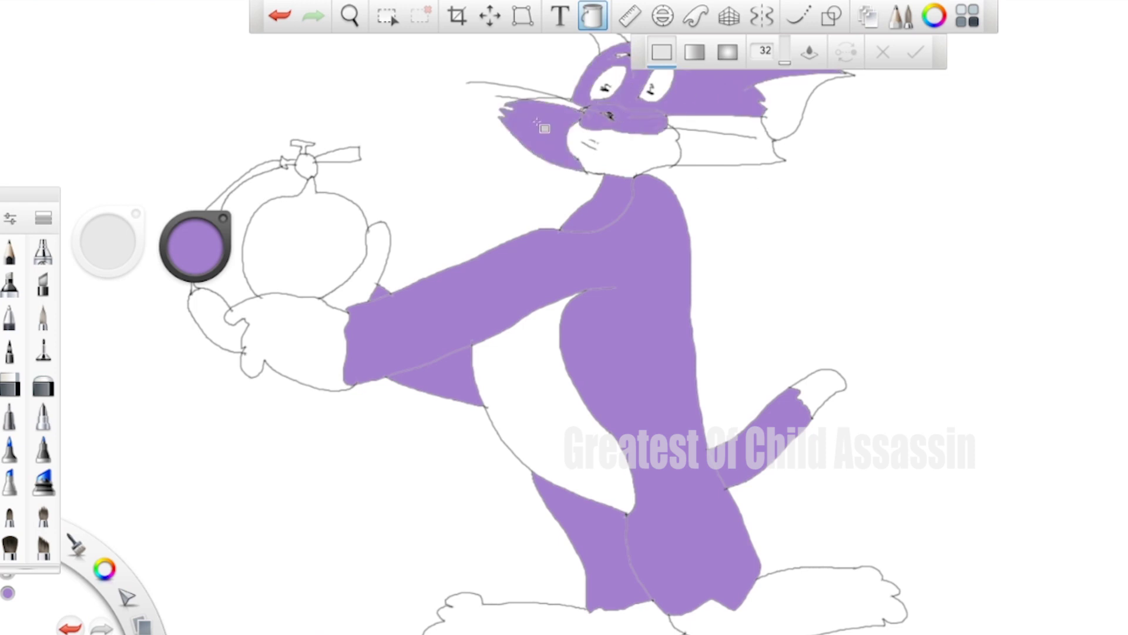
left_click(728, 140)
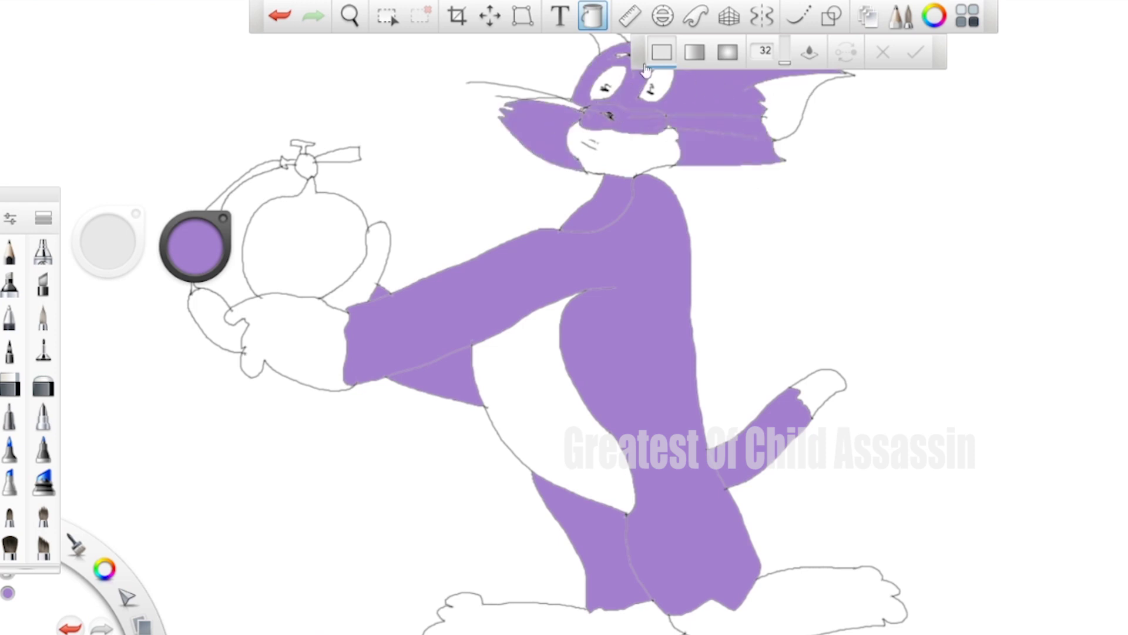
left_click(612, 43)
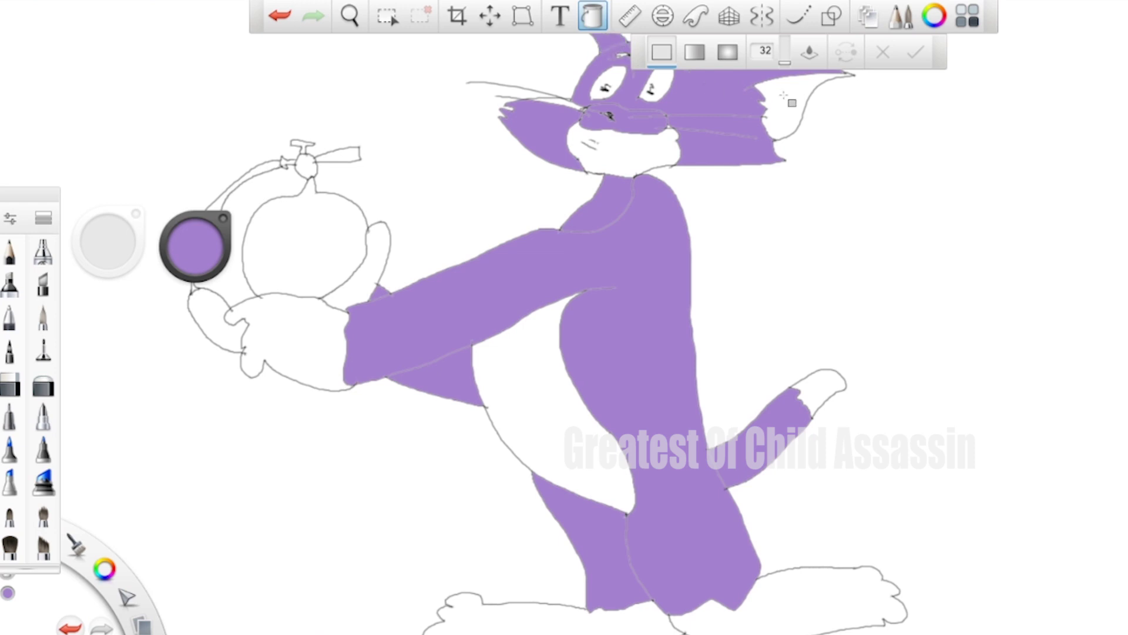
Step: Change the fill colour to a muted pink and fill the inner part of the near ear with it
left_click(188, 246)
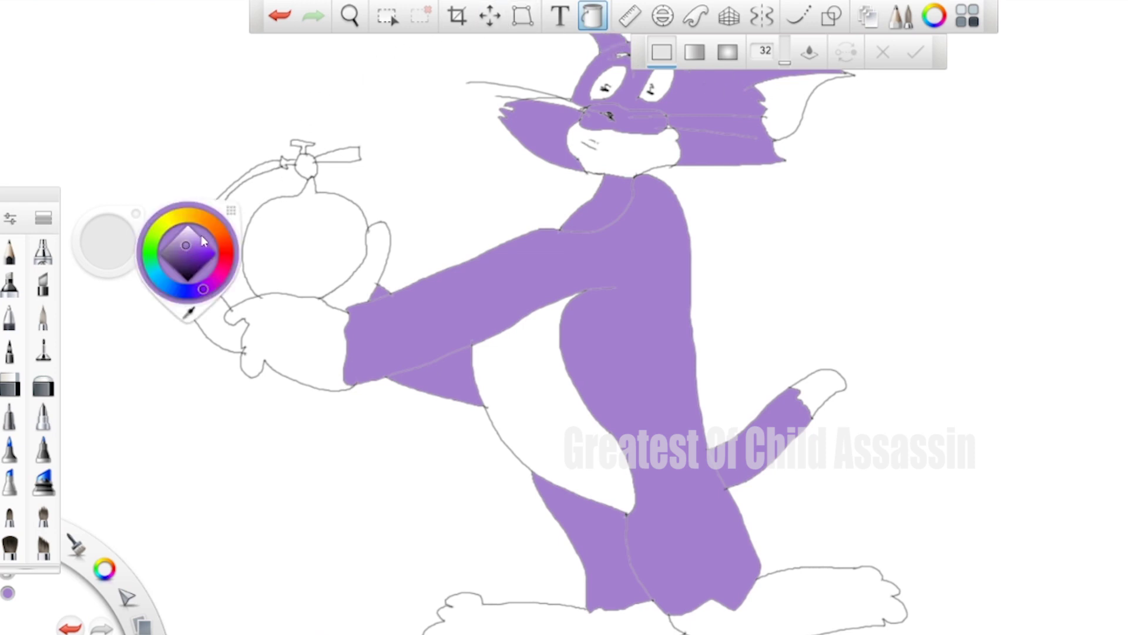
left_click(219, 275)
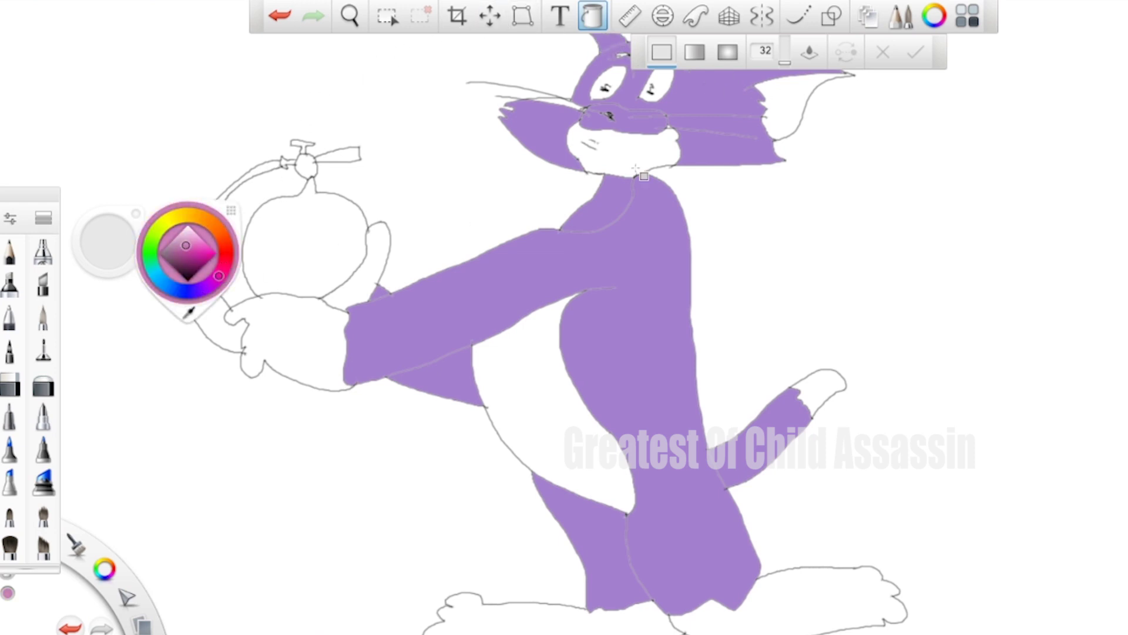
left_click(837, 127)
left_click(799, 98)
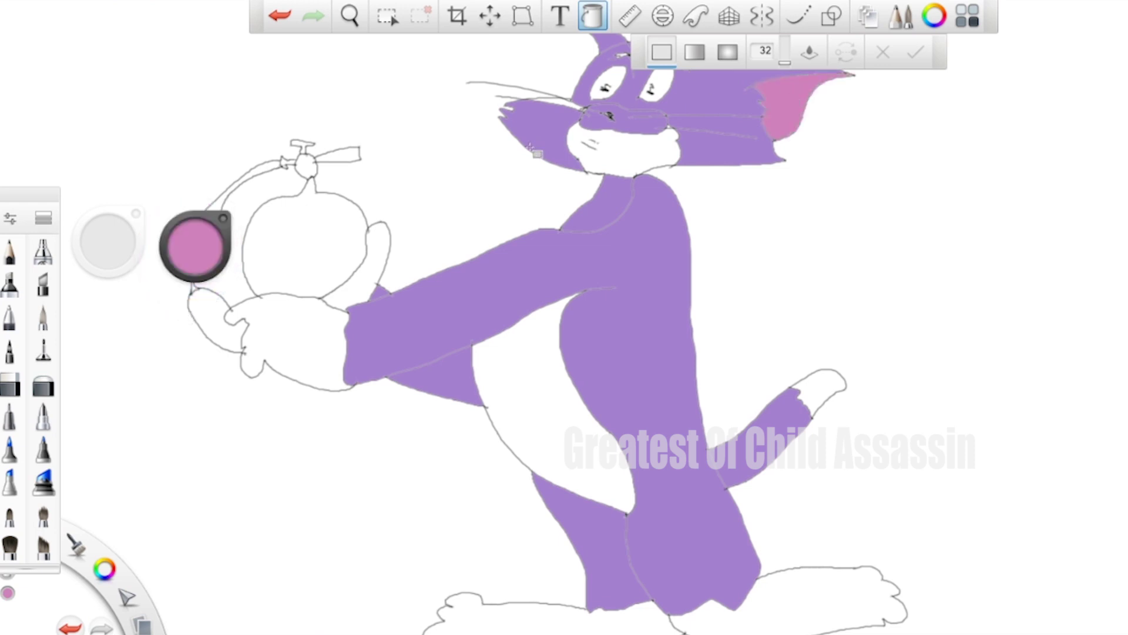
Step: Fill both of the cat's hands and the fingers with the muted pink
left_click(300, 339)
left_click(376, 252)
left_click(244, 318)
left_click(209, 320)
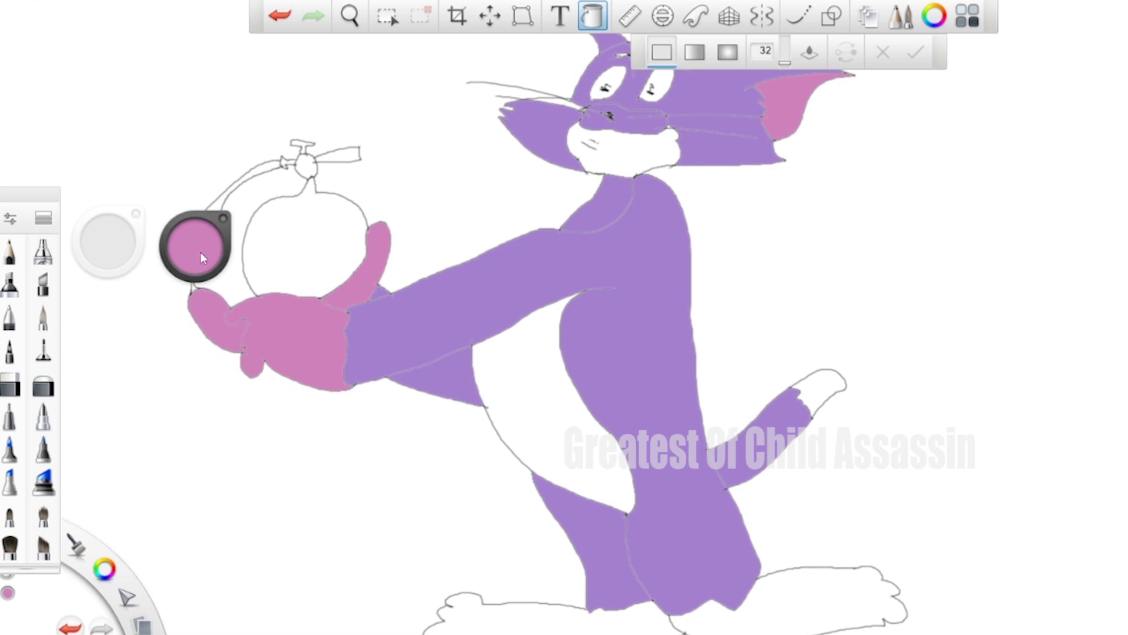
Step: Brighten the fill colour to a lighter pink and refill both hands and the fingers with it
left_click(200, 258)
left_click(191, 238)
left_click(367, 281)
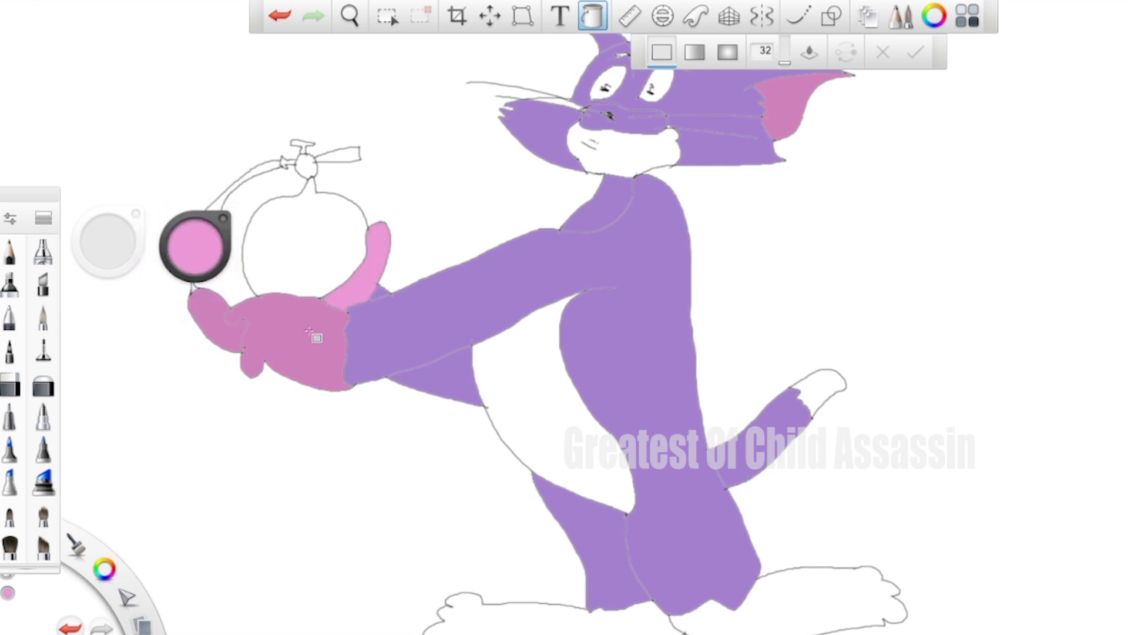
left_click(310, 332)
left_click(220, 323)
Step: Fill both feet, the tail tip and the mouth area with the same light pink
left_click(581, 625)
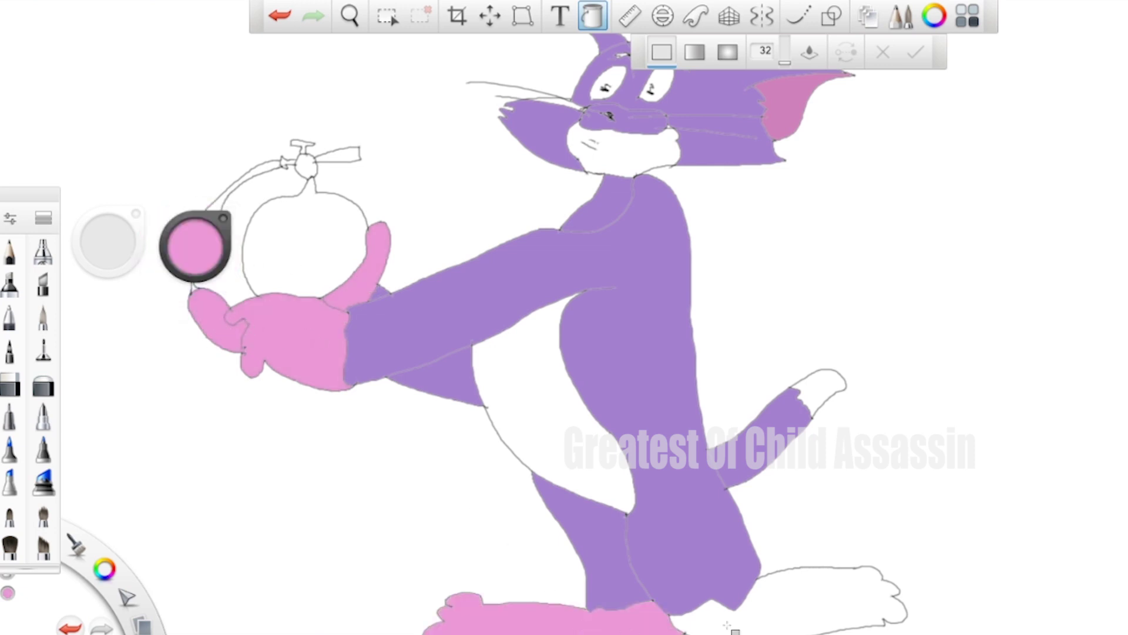
left_click(779, 617)
left_click(824, 392)
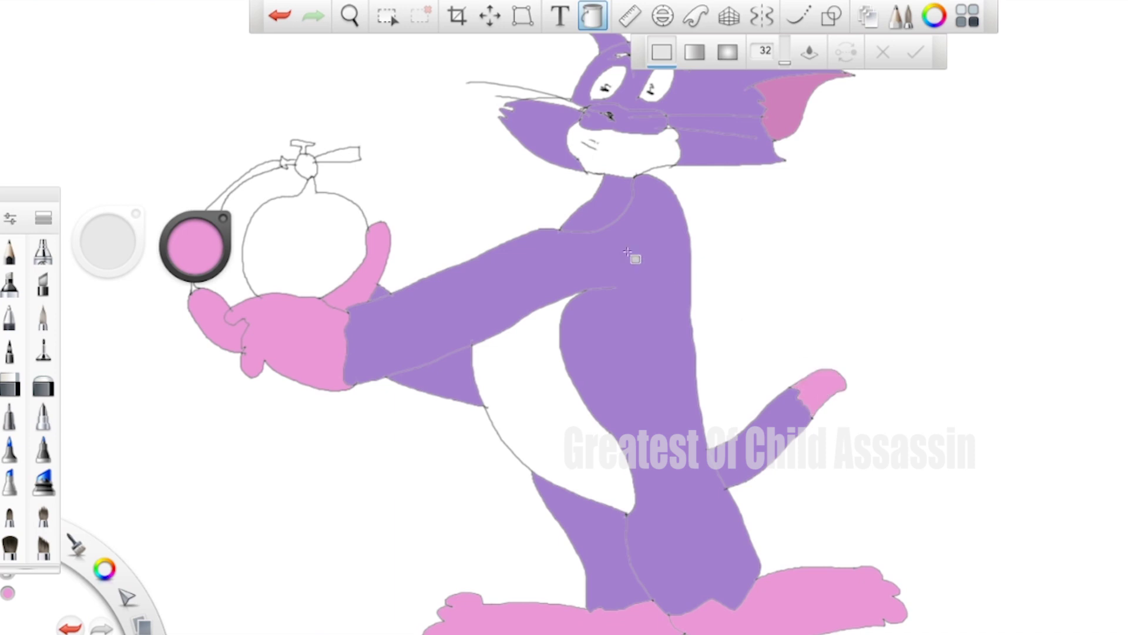
left_click(645, 147)
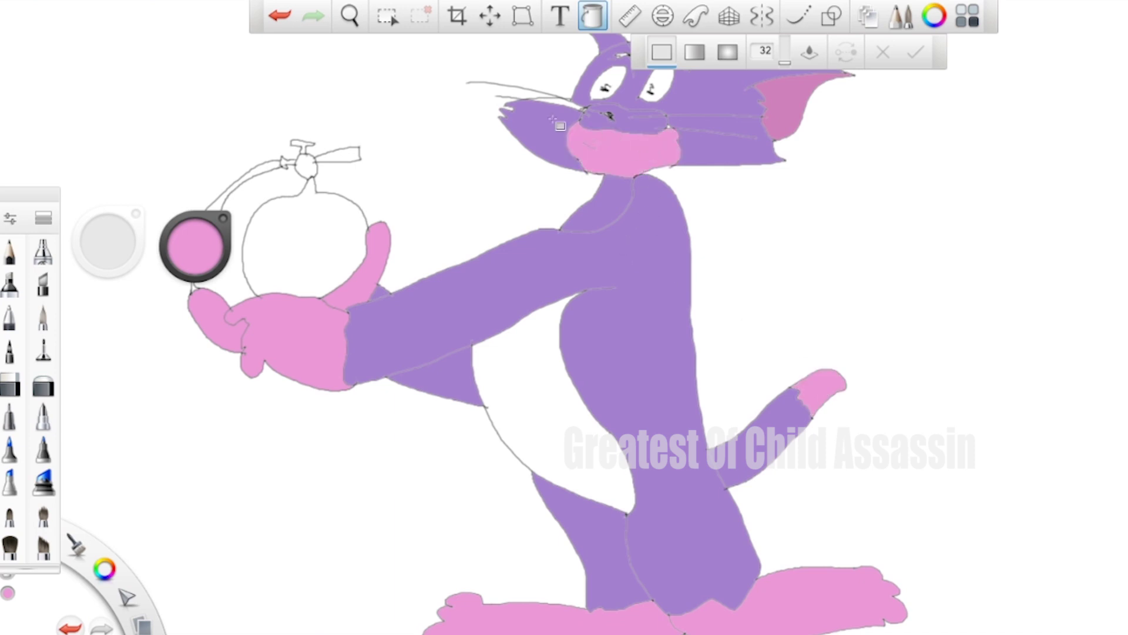
Step: Change the fill colour to pale yellow and fill the cat's belly with it
left_click(189, 249)
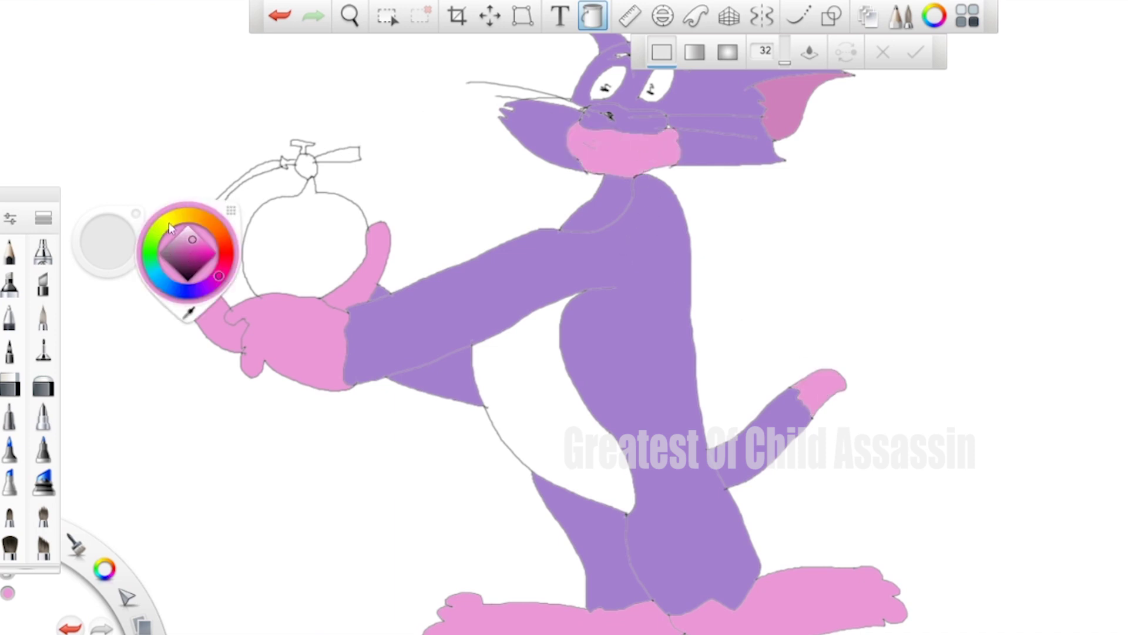
left_click(169, 224)
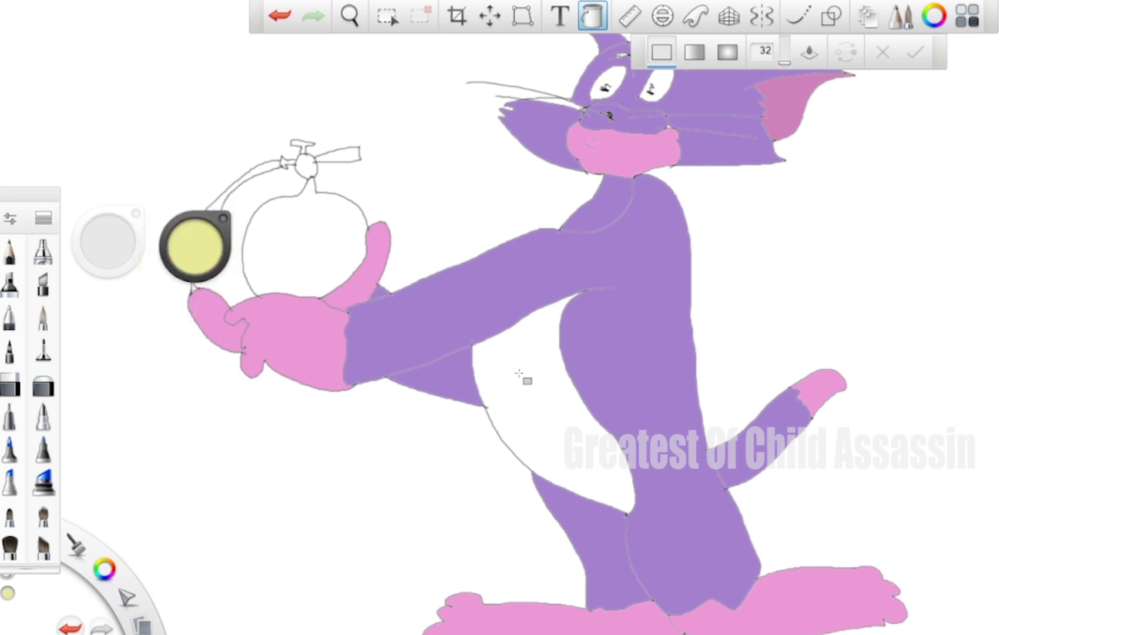
left_click(520, 374)
Step: Sample the purple from the cat's arm, shift it to a pale blue and fill both eyes
left_click(193, 256)
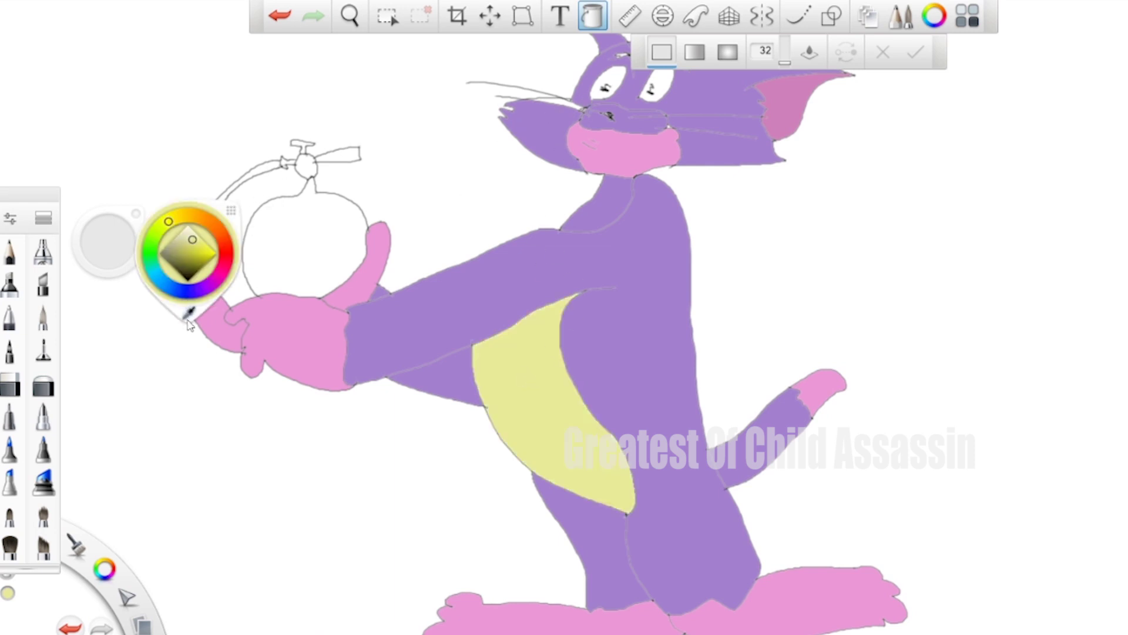
left_click(189, 314)
left_click(473, 312)
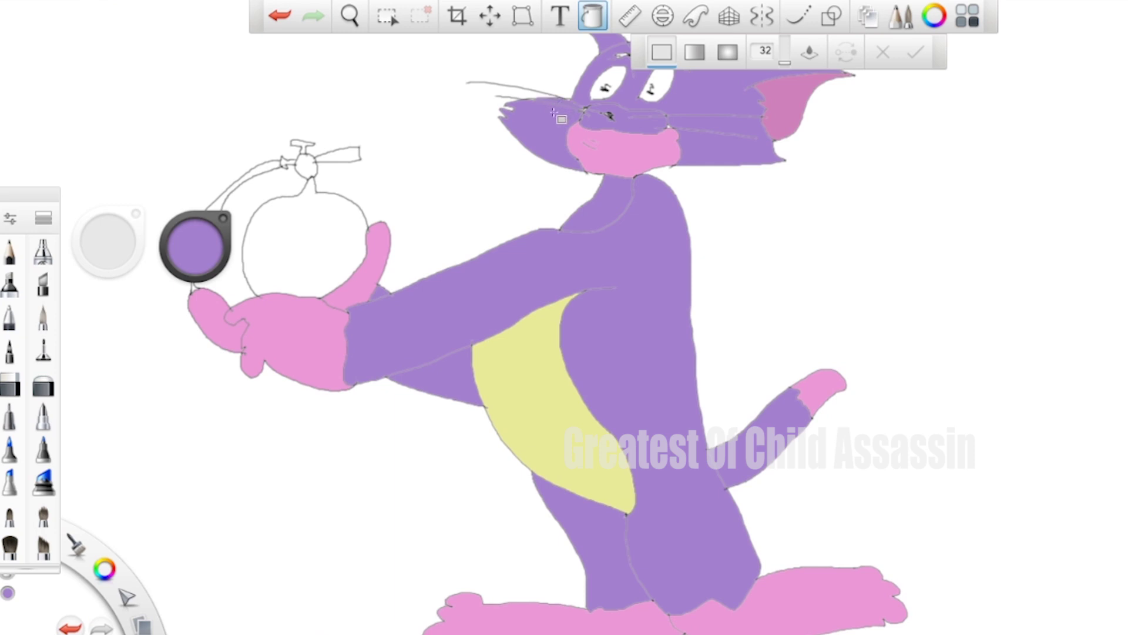
left_click(194, 247)
left_click(155, 275)
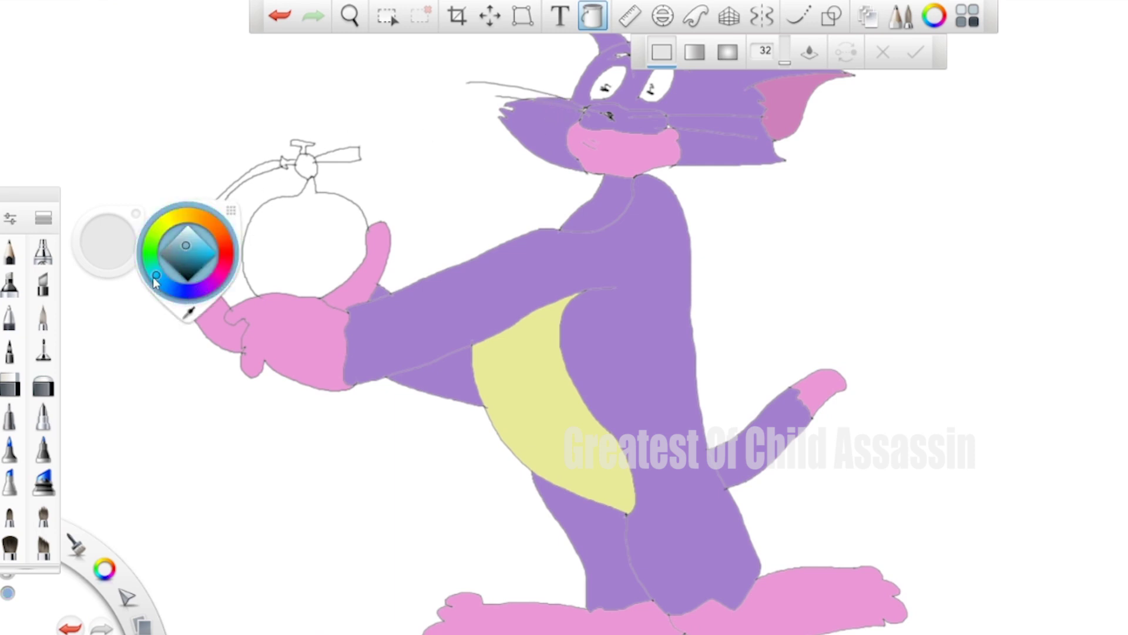
left_click(185, 235)
left_click(608, 86)
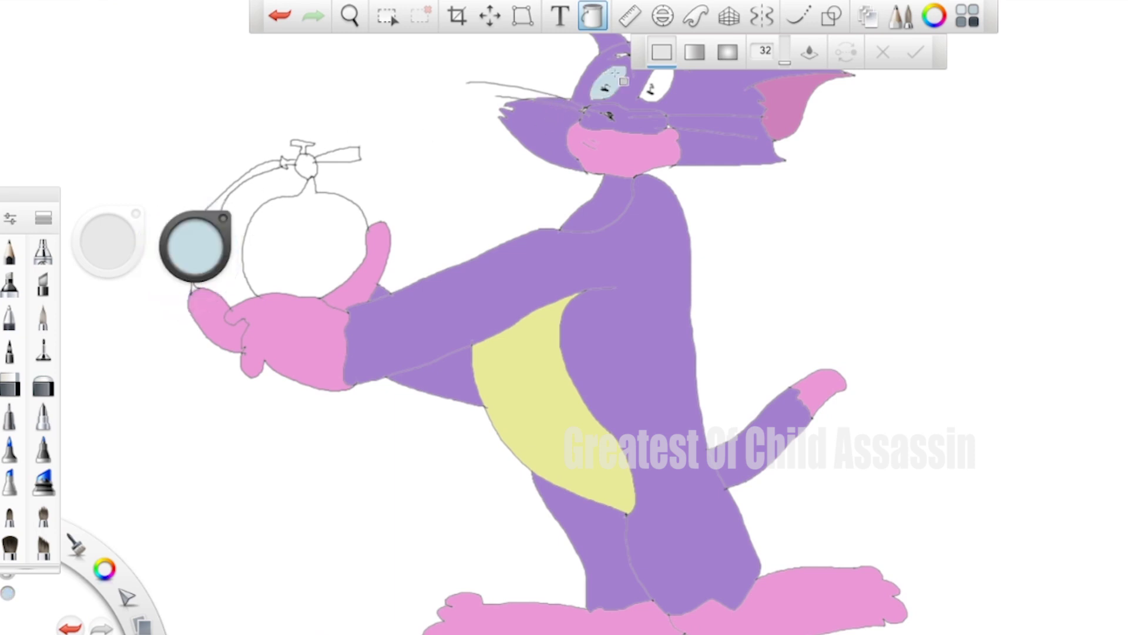
left_click(653, 87)
Step: Change the fill colour to pale green and fill the background around the cat with it
left_click(197, 254)
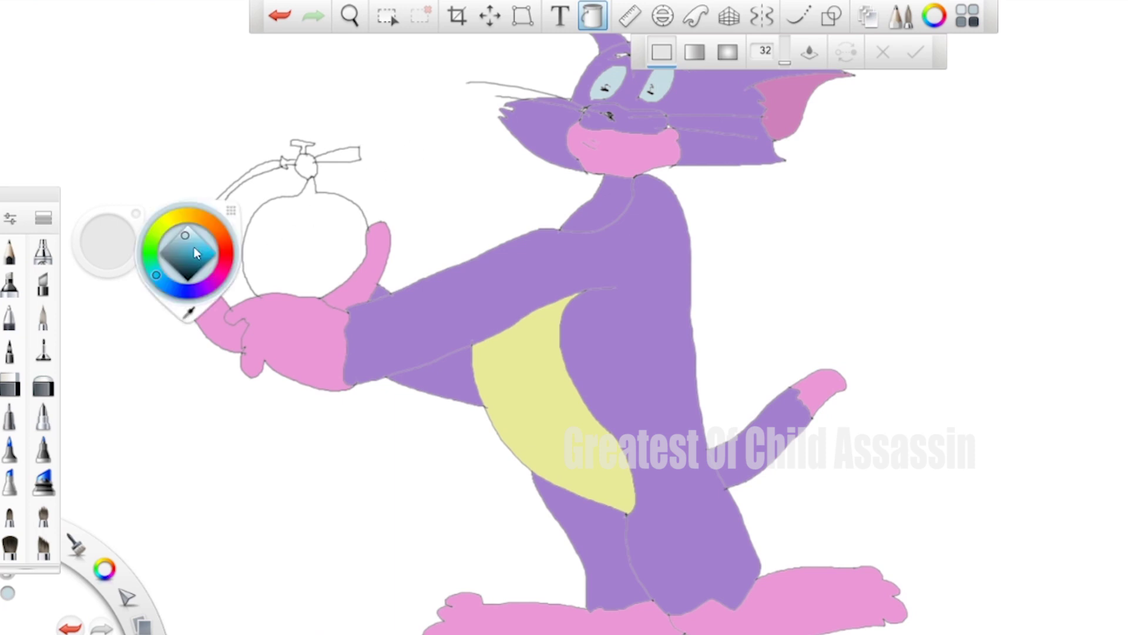
left_click(155, 242)
left_click(448, 214)
Step: Intensify the fill colour to a bright green and fill the round object in the cat's hands
left_click(187, 249)
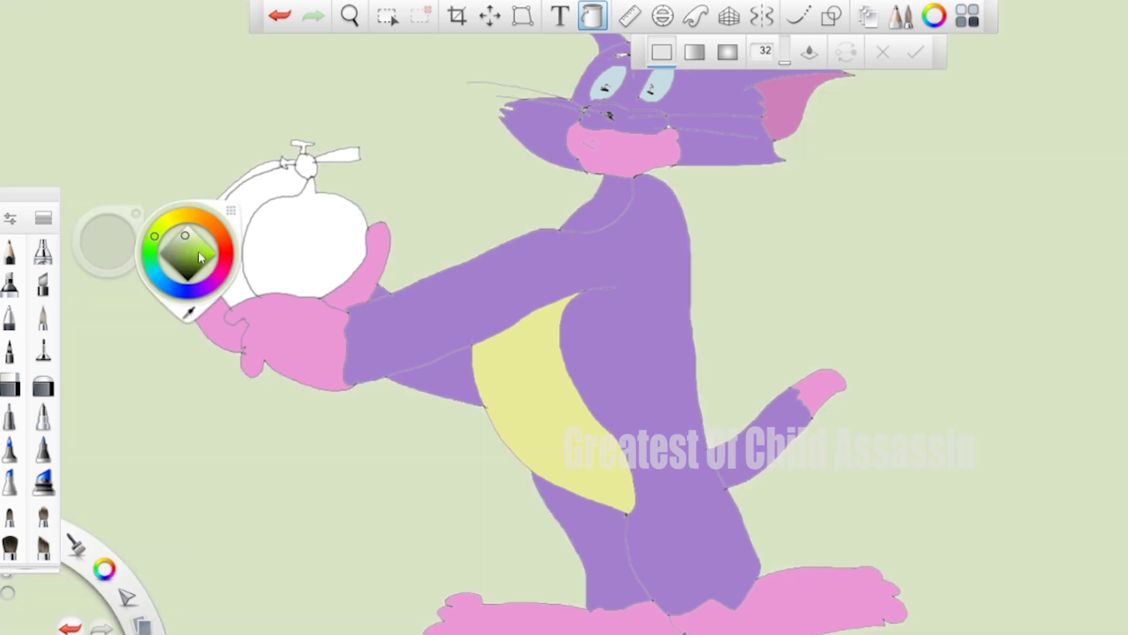
left_click(194, 252)
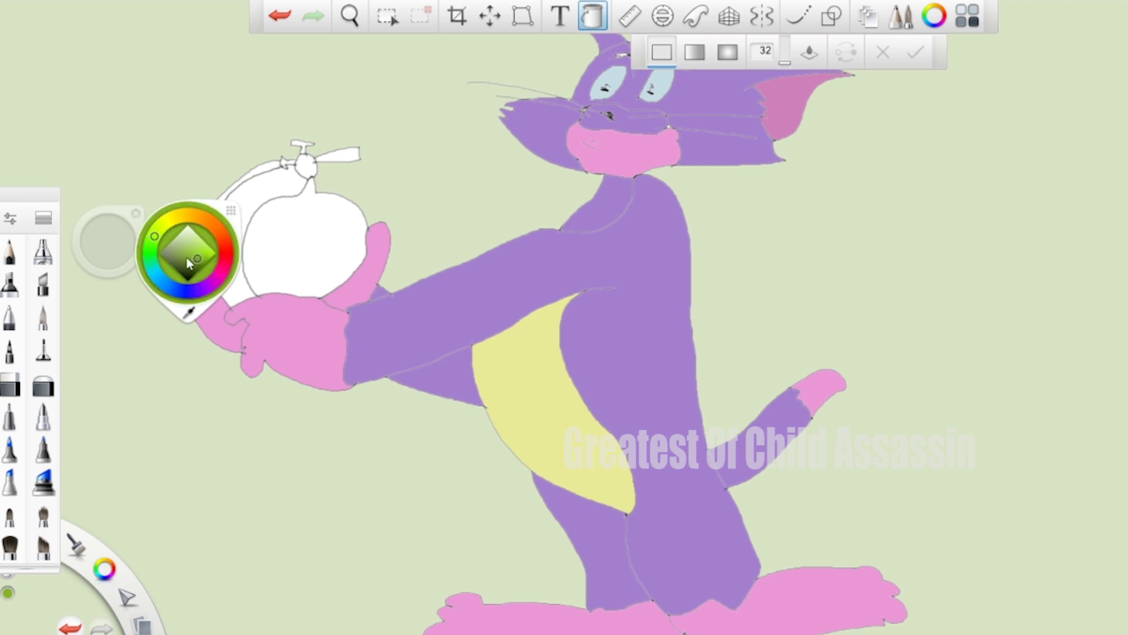
left_click(286, 244)
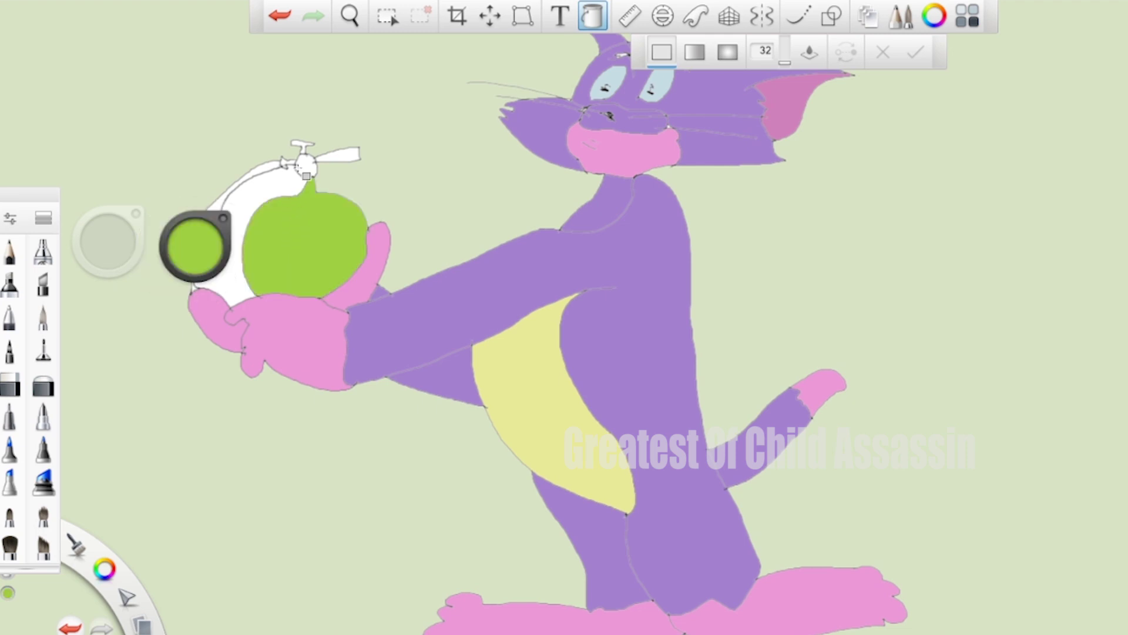
Step: Fill the propeller's long curved blade, hub, top piece and short blade with the same bright green
left_click(271, 172)
left_click(307, 167)
key("ctrl+z")
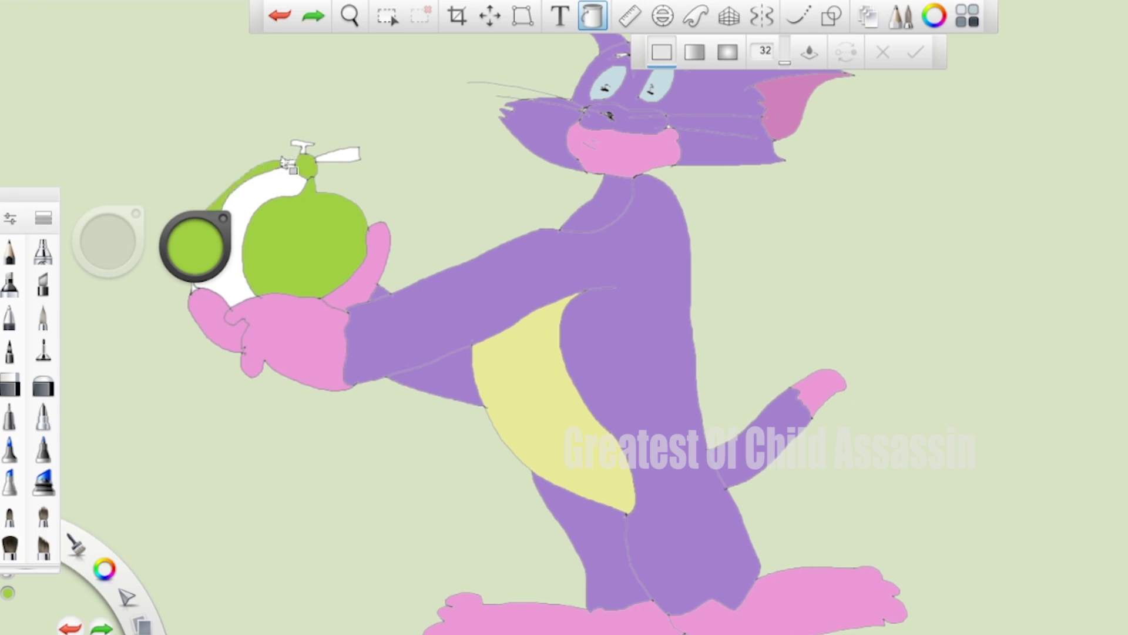
left_click(298, 171)
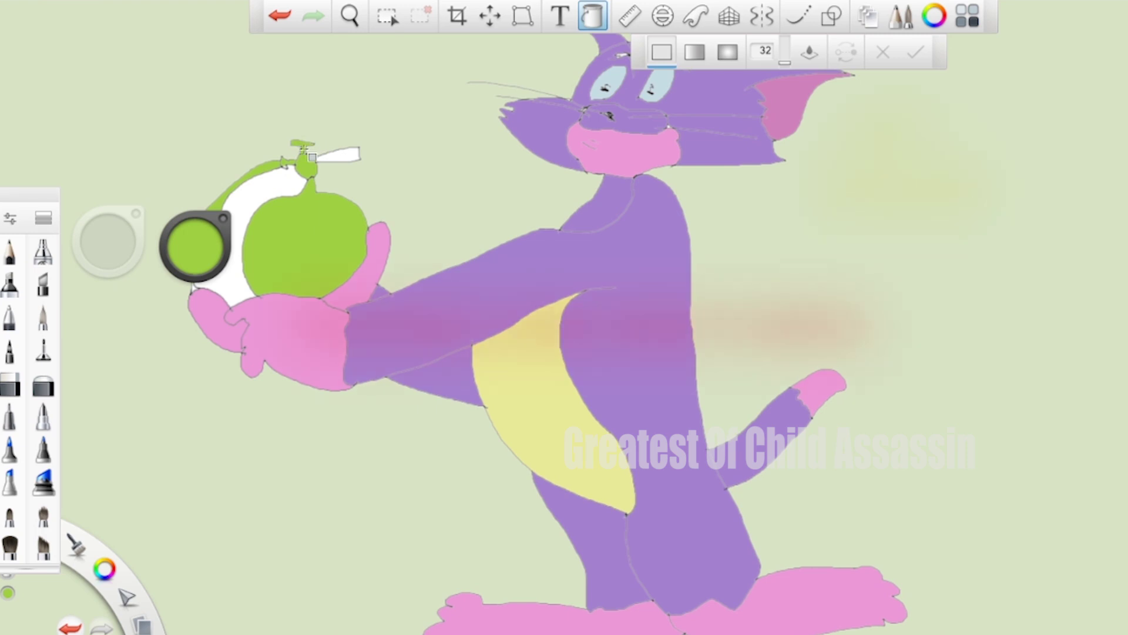
left_click(329, 155)
Step: Fill the white gap between the curved propeller blade and the round object with the background's pale green
left_click(203, 244)
left_click(189, 310)
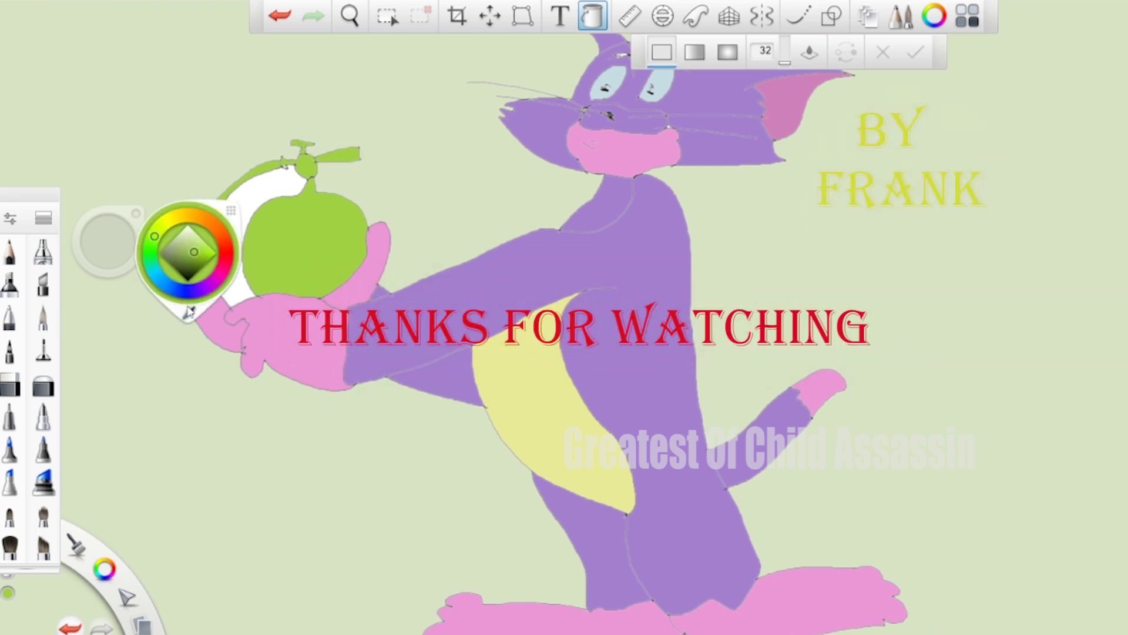
left_click(254, 200)
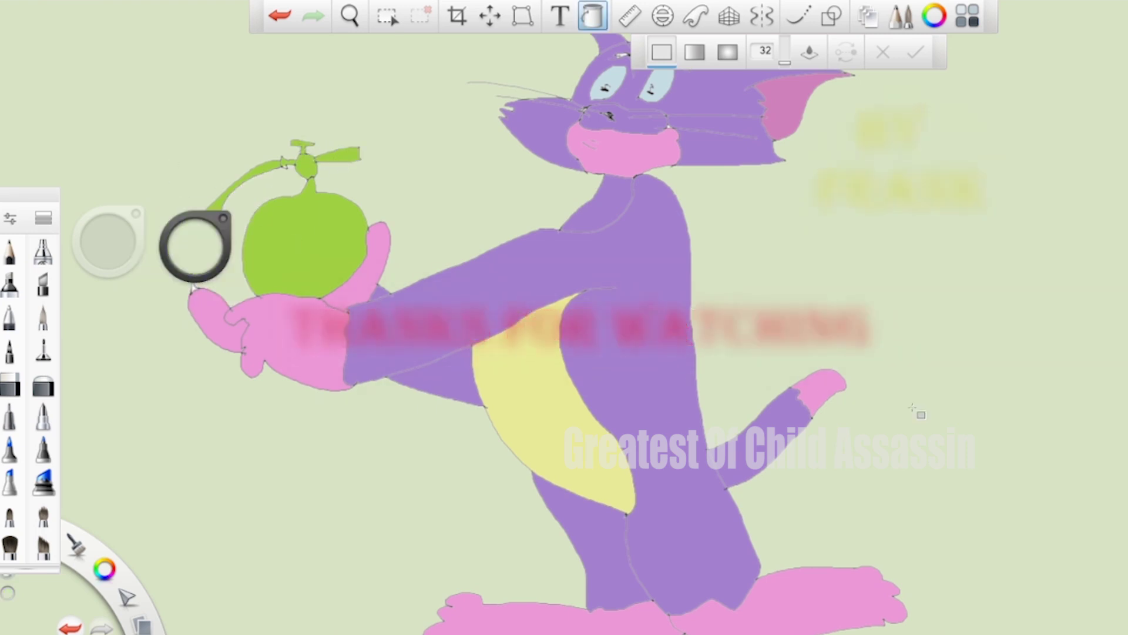